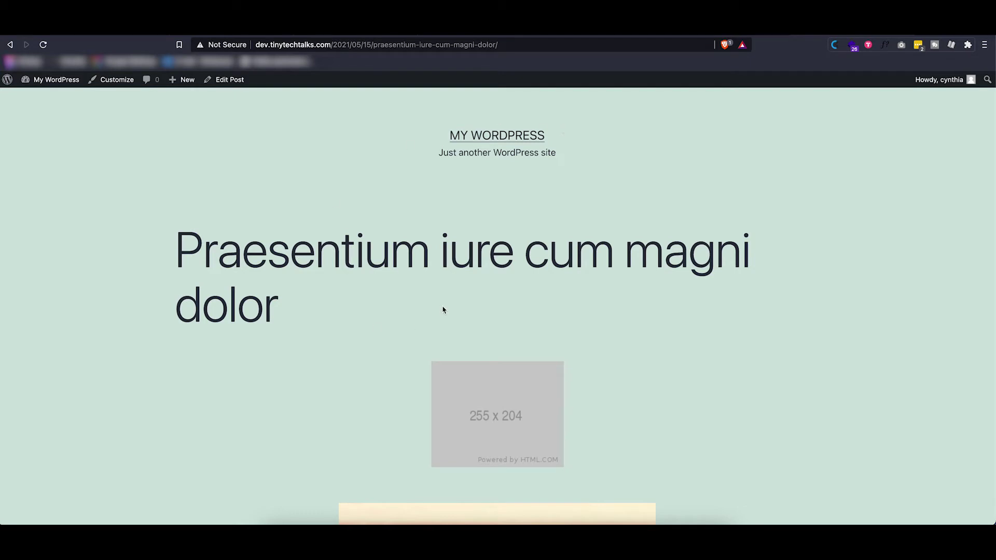
pyautogui.scroll(-10, 325, 322)
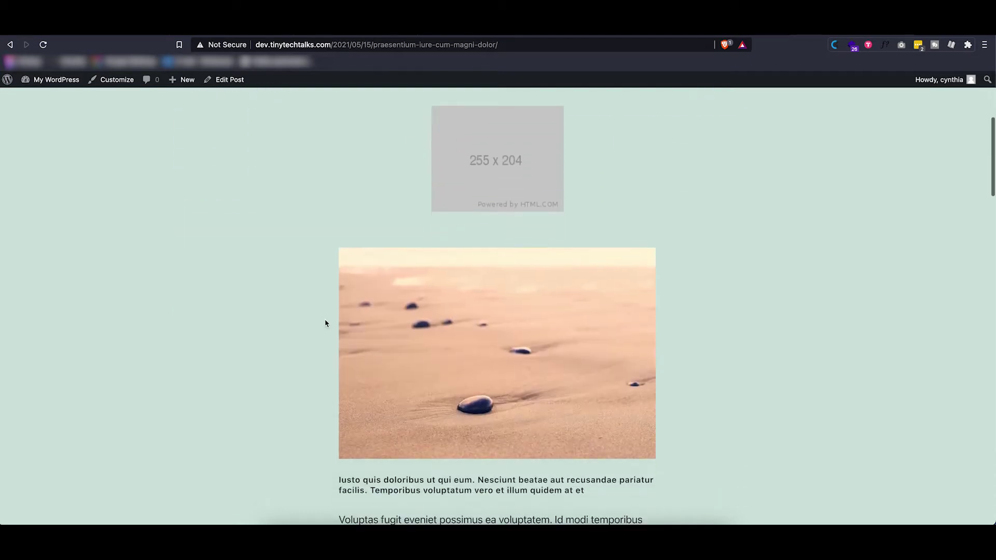
pyautogui.scroll(-6, 326, 323)
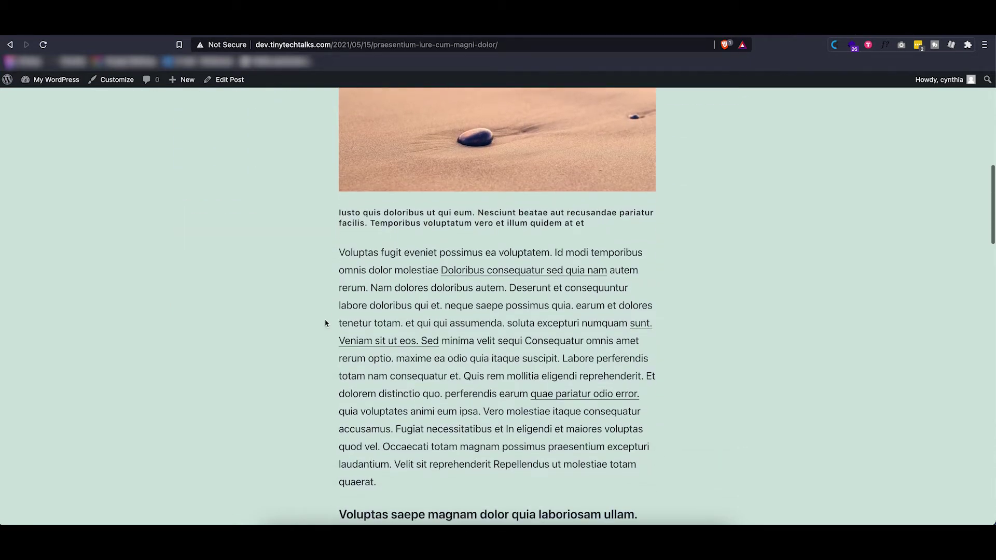
pyautogui.scroll(-1, 325, 323)
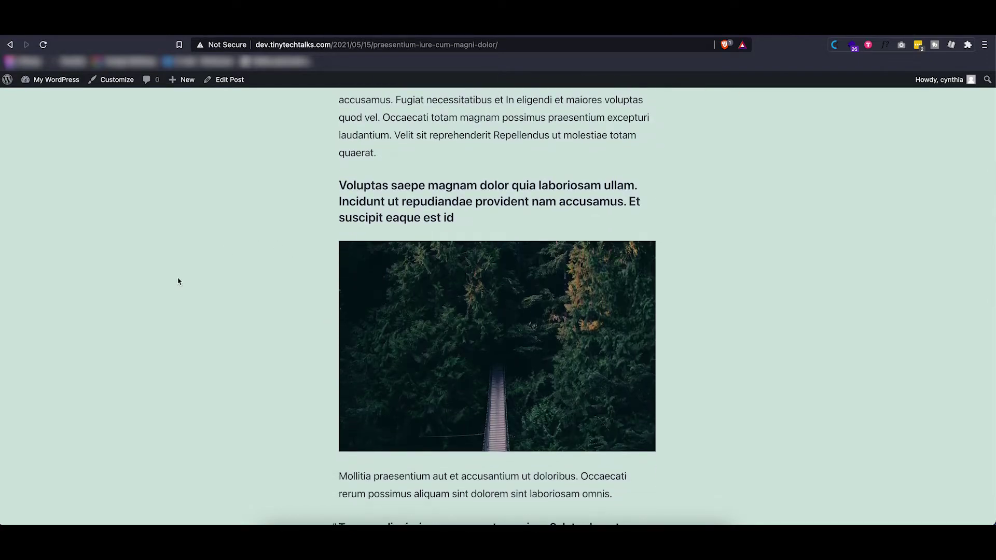
pyautogui.scroll(7, 178, 281)
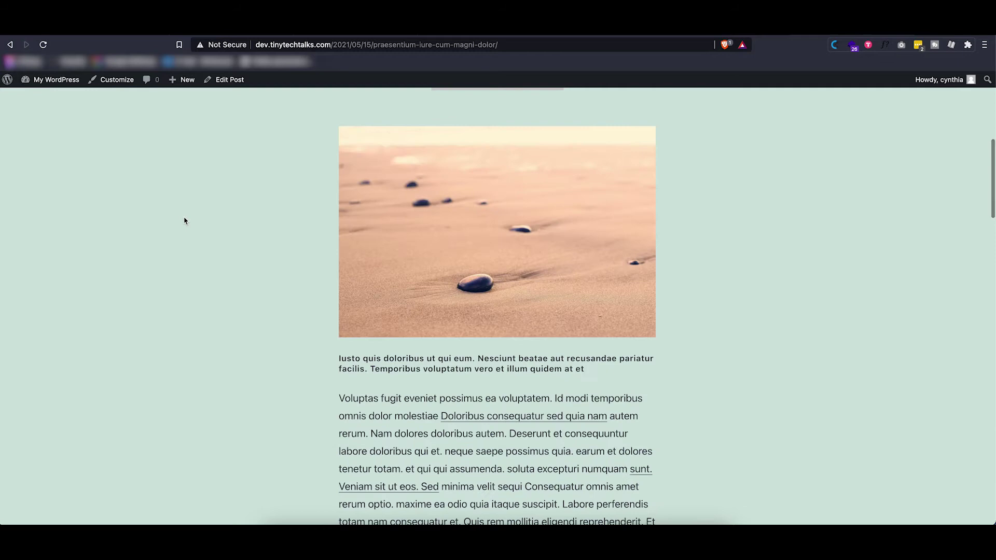
pyautogui.scroll(4, 184, 218)
pyautogui.scroll(3, 184, 220)
pyautogui.scroll(-9, 251, 289)
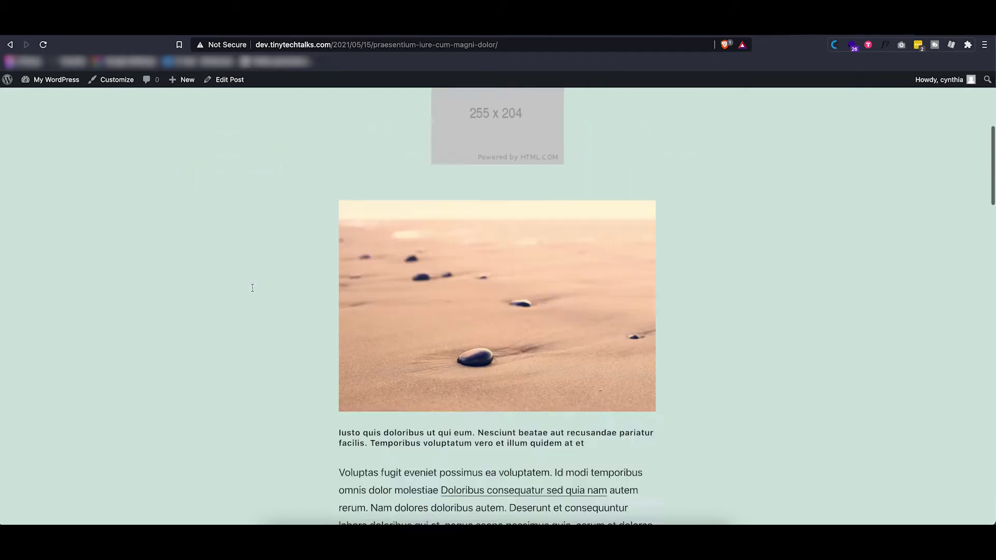
pyautogui.scroll(-6, 238, 338)
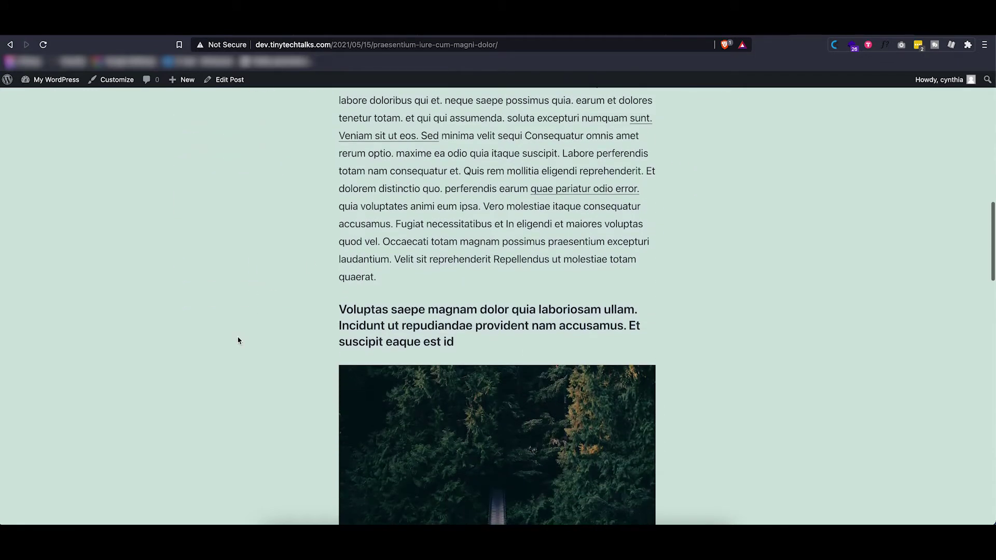
pyautogui.moveTo(50, 80)
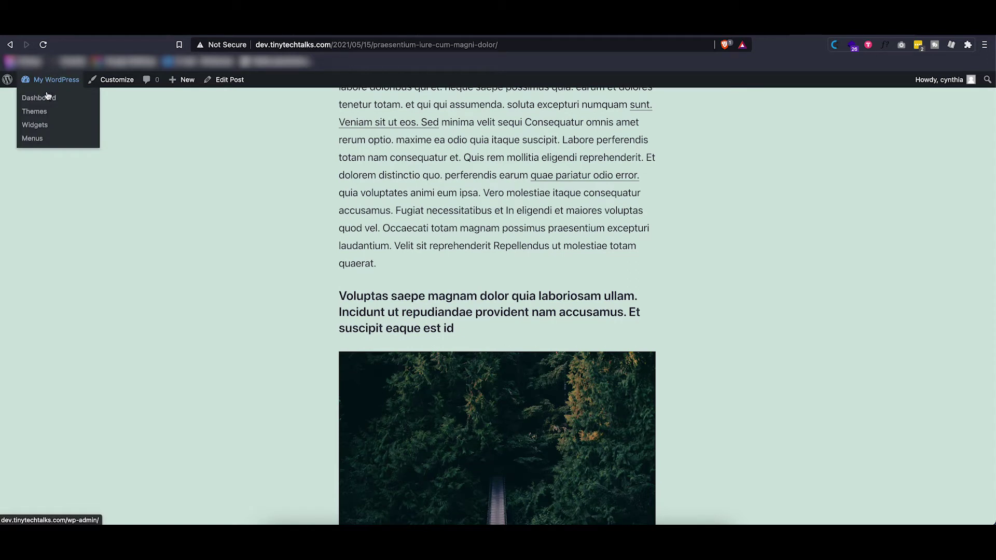
# Step: Activate the Oxygen plugin, then view the post 'Praesentium iure cum magni dolor' on the front end
pyautogui.click(46, 98)
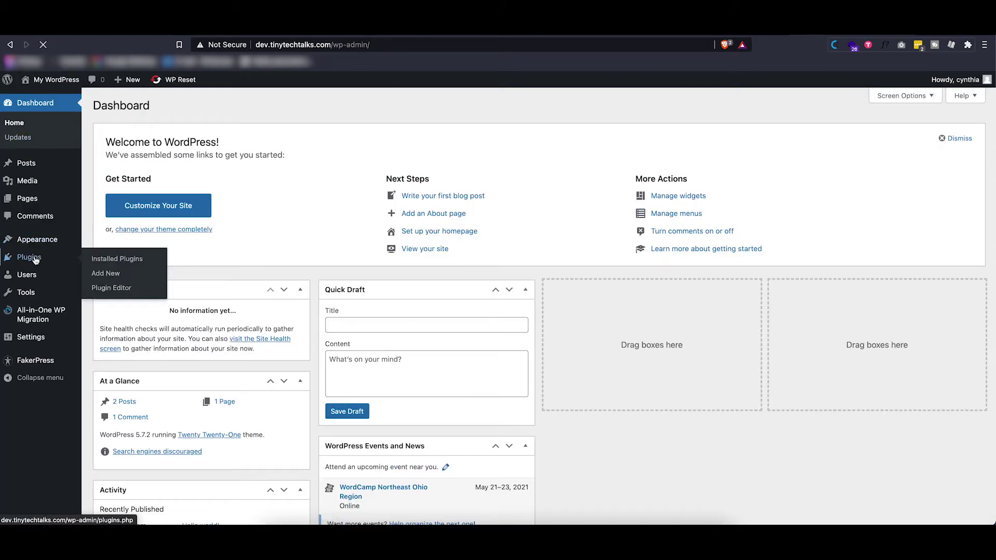
pyautogui.click(38, 258)
pyautogui.click(128, 307)
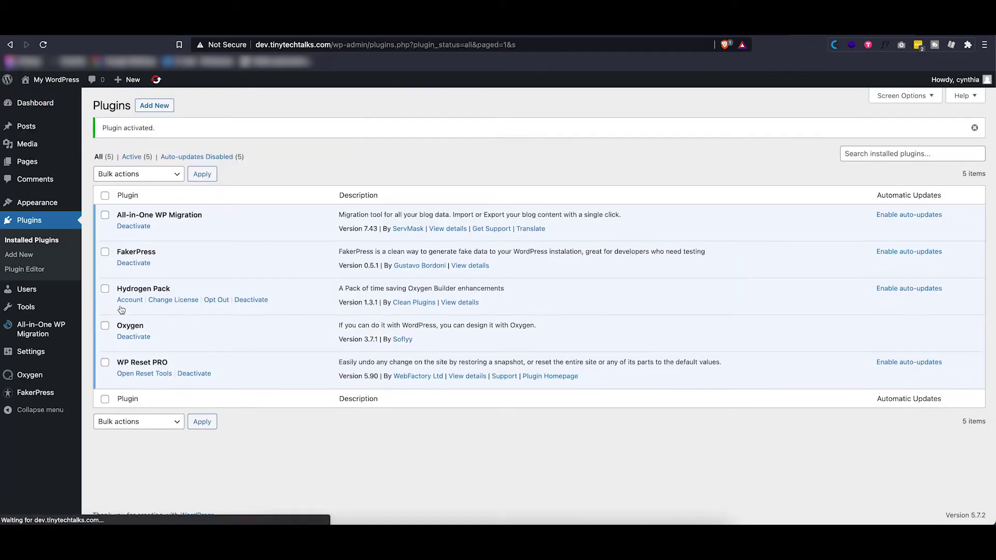
pyautogui.click(30, 127)
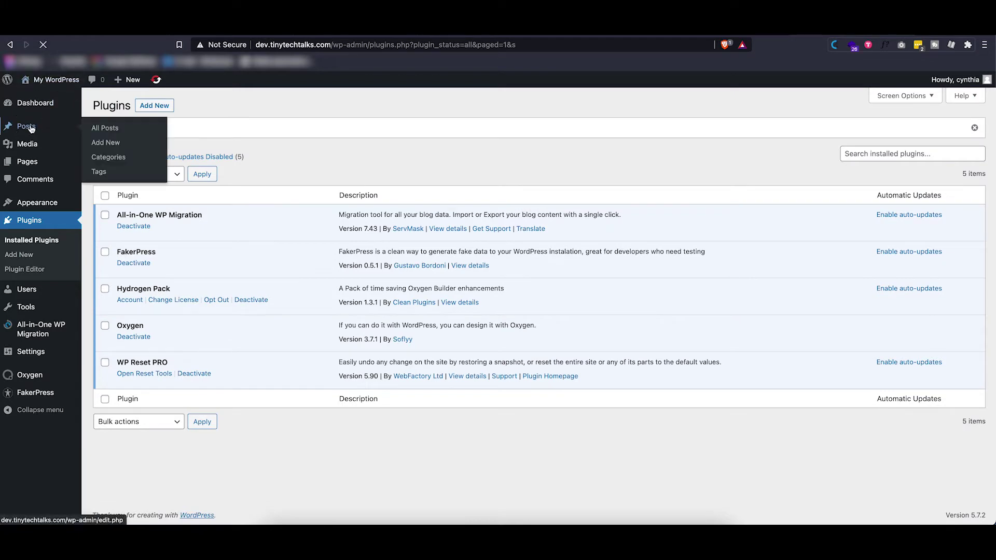
pyautogui.click(202, 226)
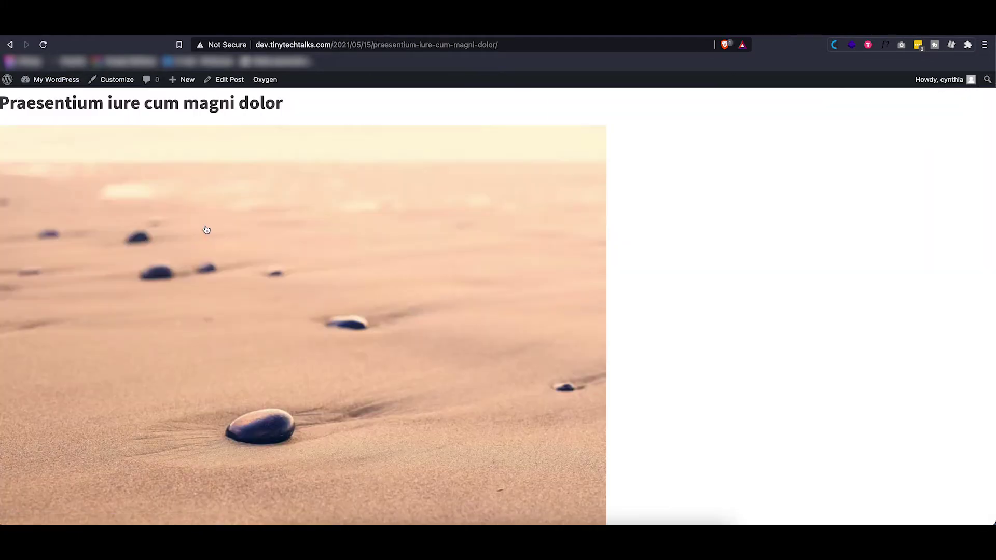
# Step: Scroll through the unstyled post to inspect how it looks
pyautogui.scroll(-10, 469, 194)
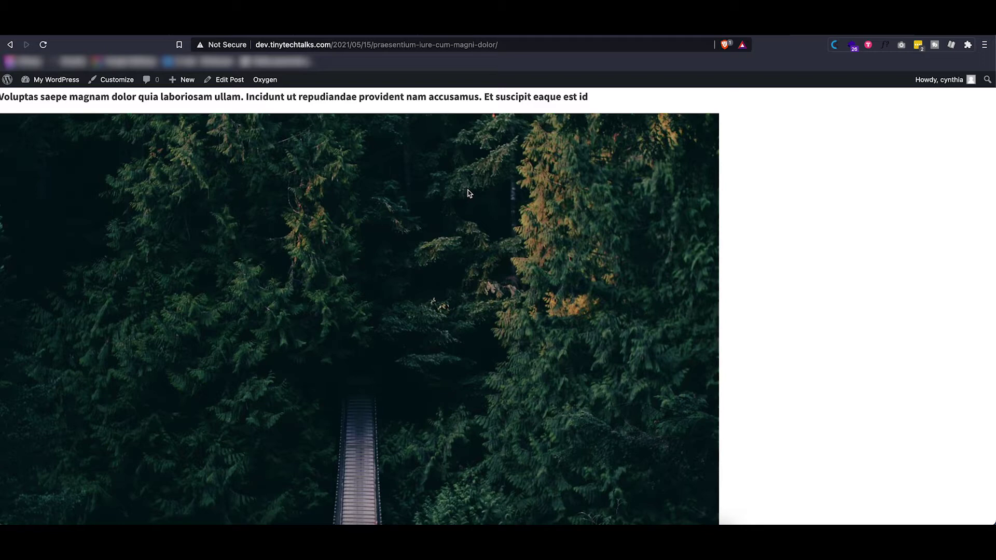
pyautogui.scroll(4, 469, 194)
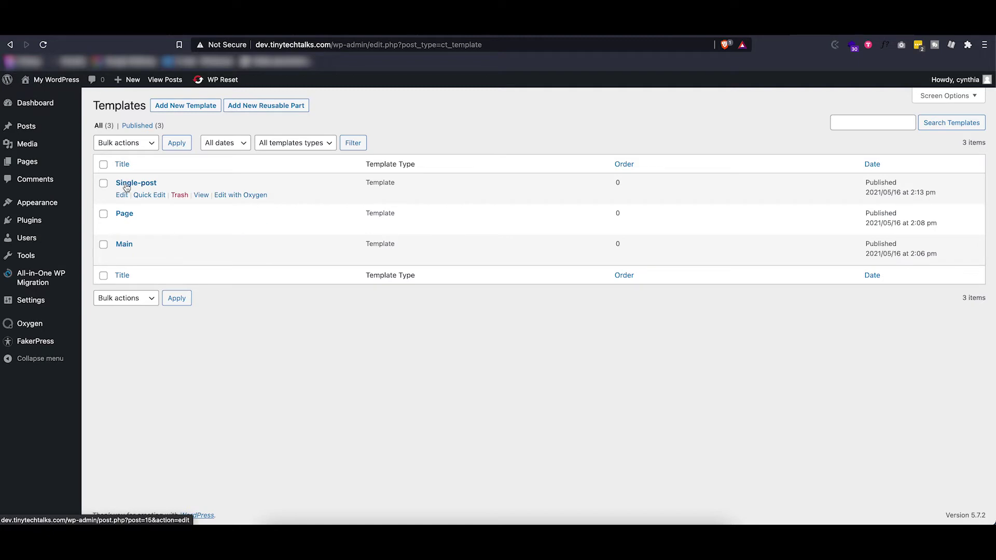
pyautogui.click(130, 247)
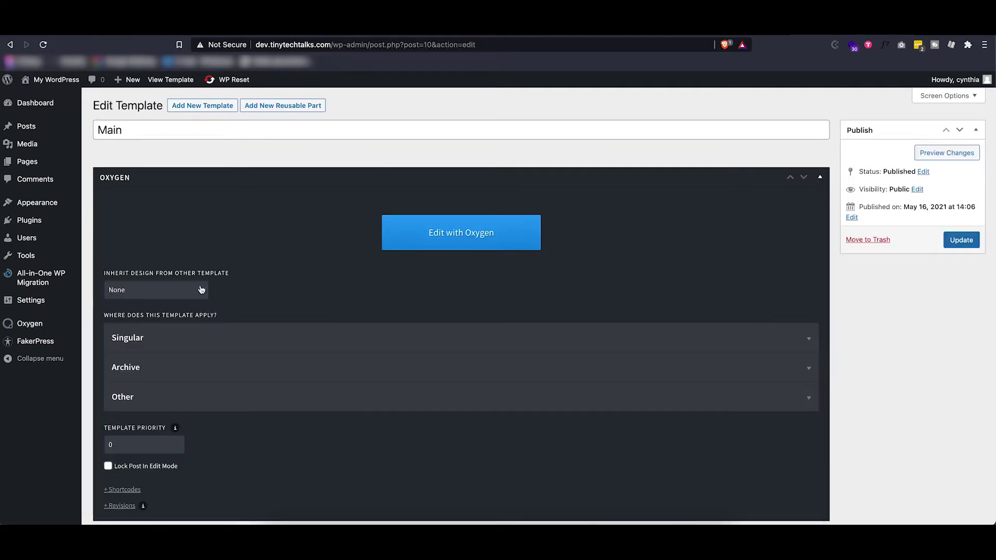
pyautogui.scroll(-1, 150, 278)
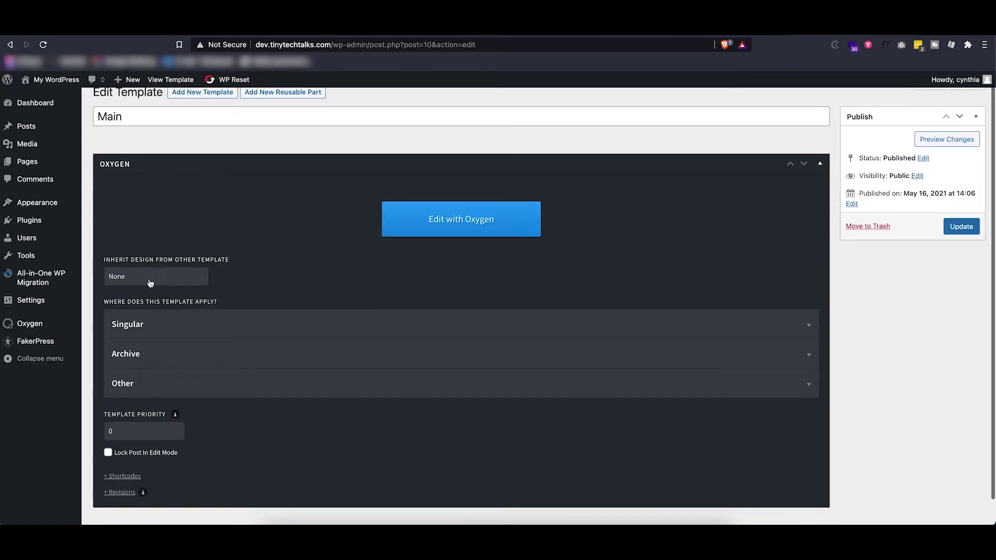
pyautogui.click(145, 383)
pyautogui.scroll(-3, 199, 332)
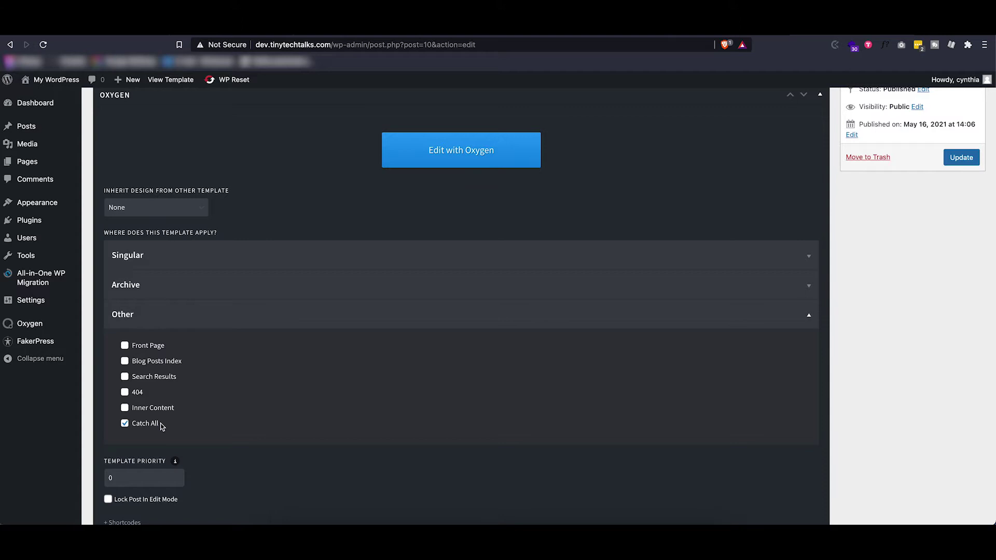
pyautogui.click(475, 159)
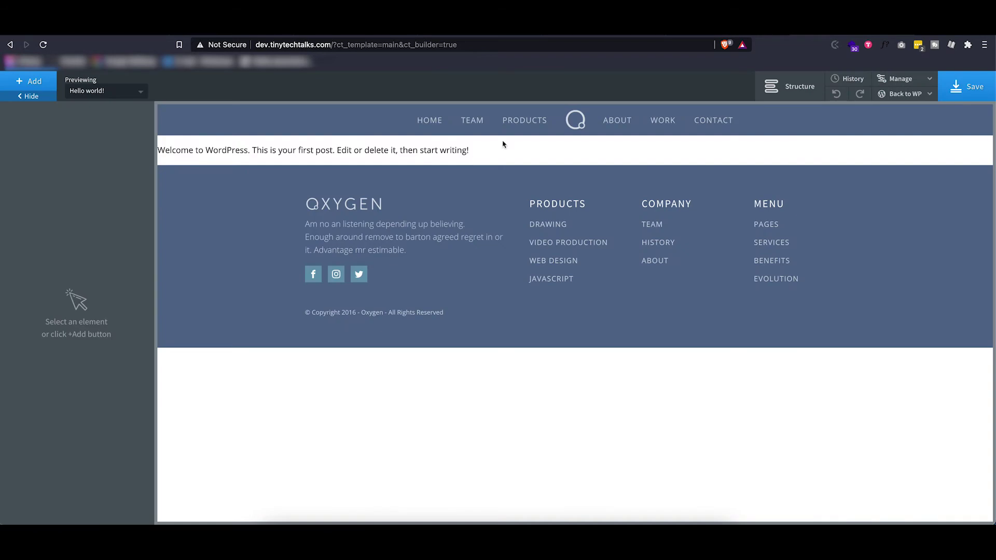
pyautogui.click(772, 85)
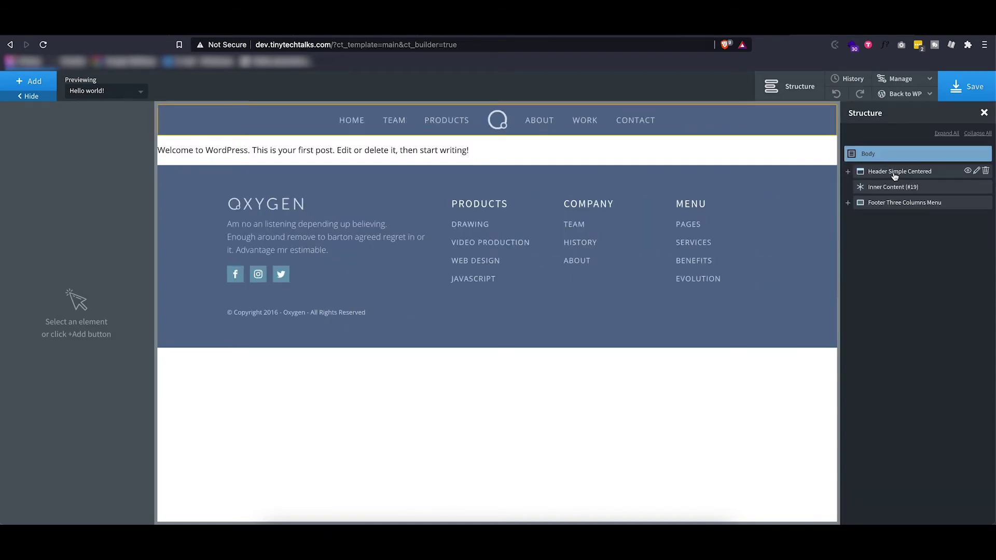
pyautogui.click(894, 175)
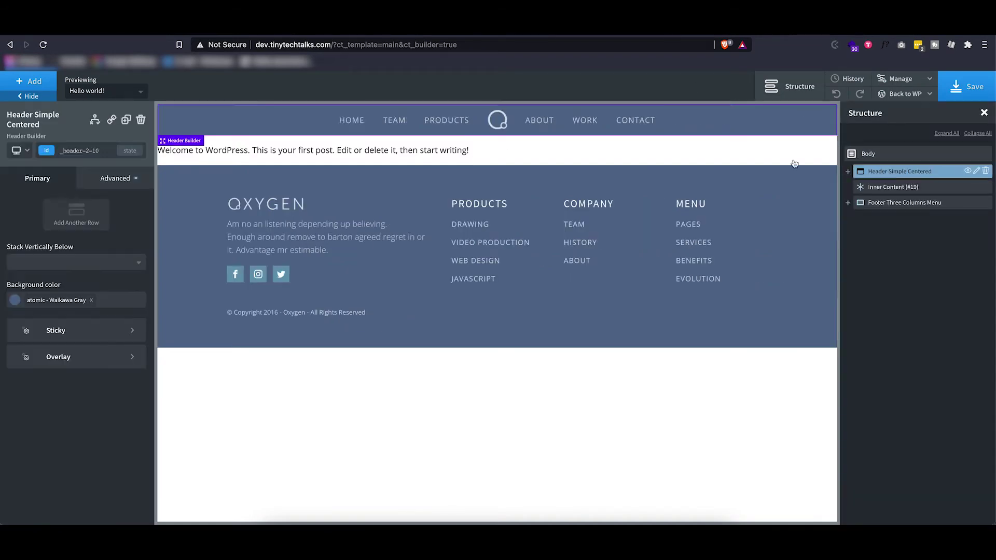
pyautogui.click(889, 189)
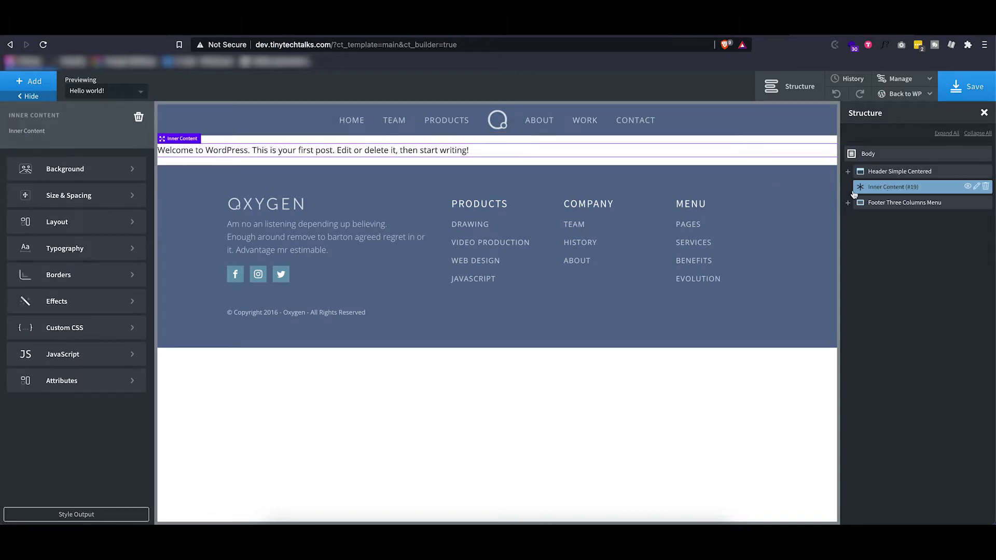
pyautogui.click(884, 203)
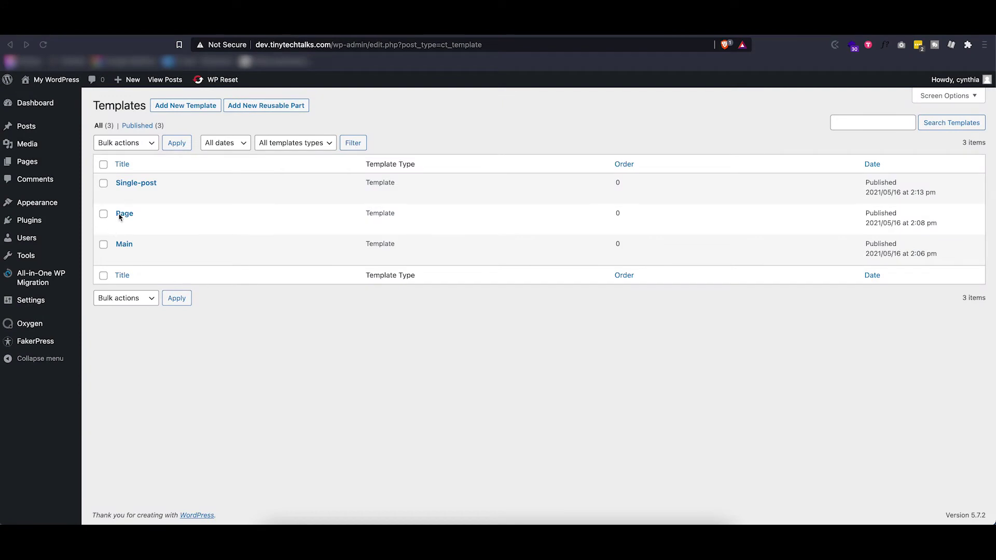
# Step: Set the Page template to apply to Pages in its settings
pyautogui.click(123, 214)
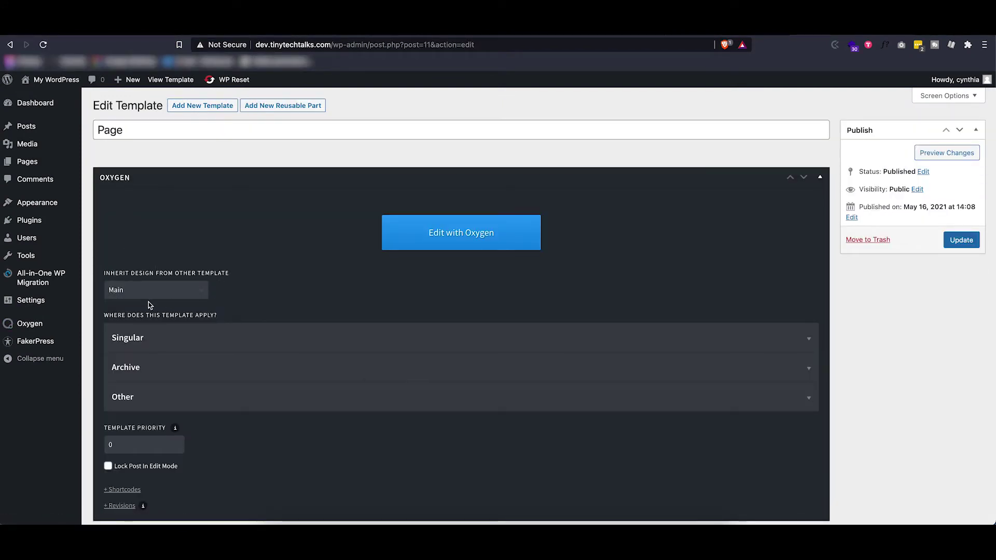
pyautogui.scroll(-1, 139, 296)
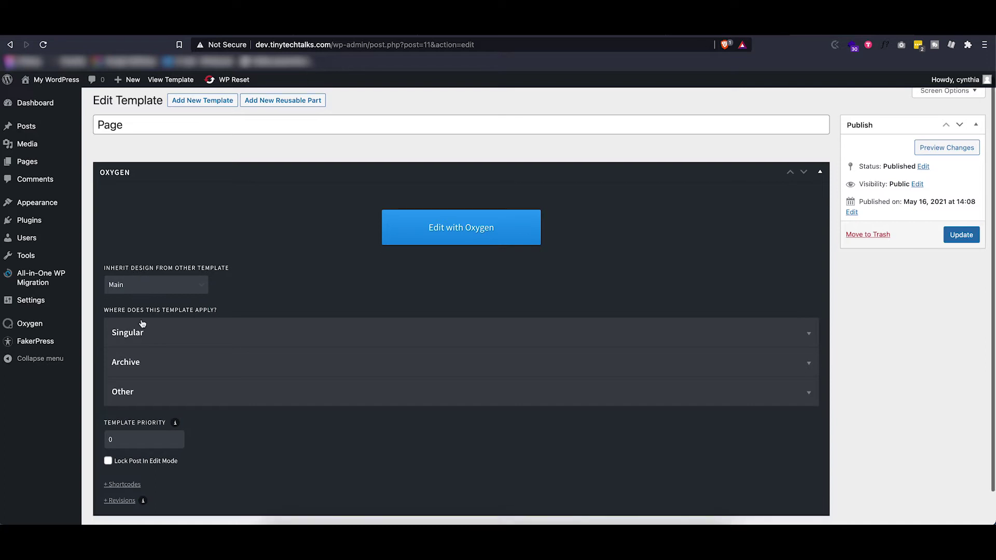
pyautogui.click(142, 324)
pyautogui.scroll(-2, 140, 334)
pyautogui.click(132, 357)
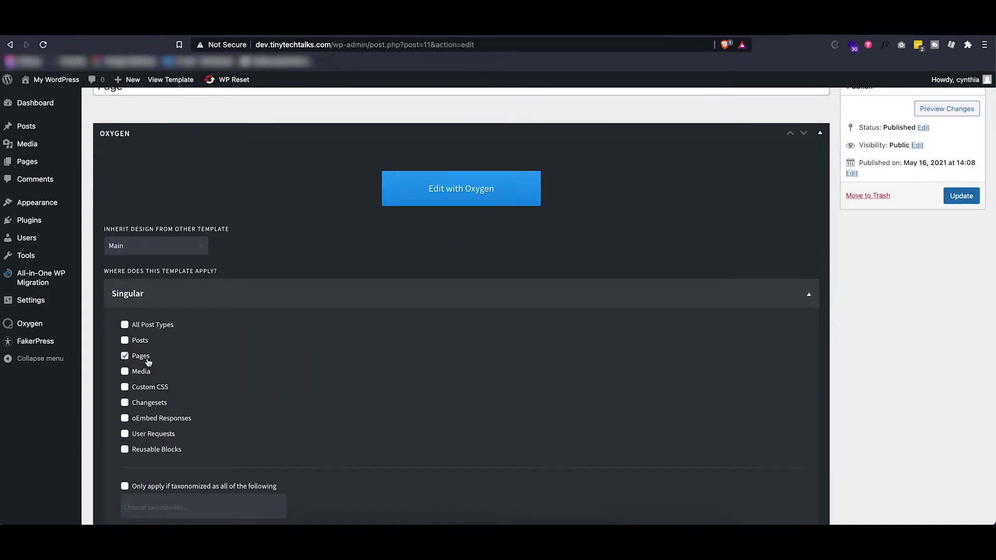
# Step: Open the Page template in the builder and inspect its hero section and inner content
pyautogui.click(453, 180)
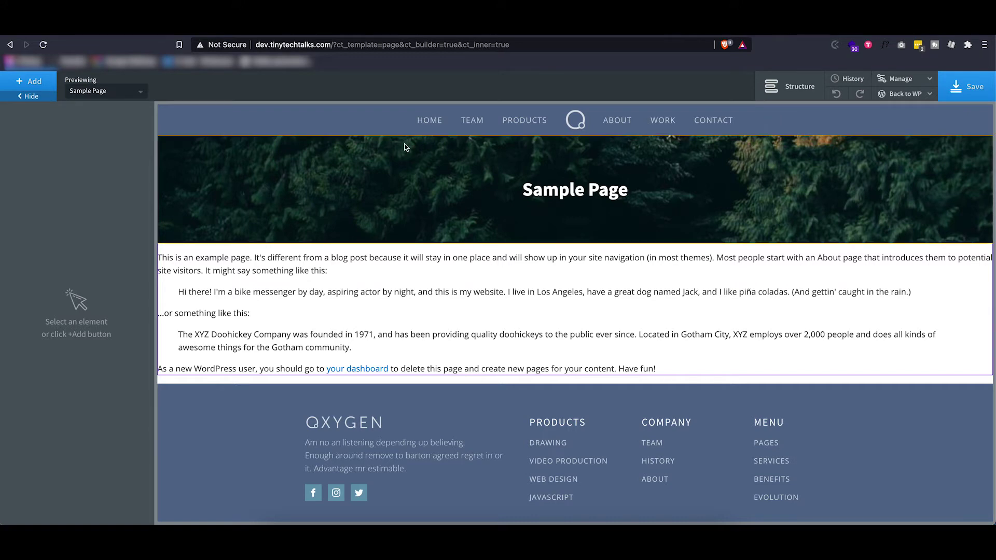
pyautogui.click(788, 87)
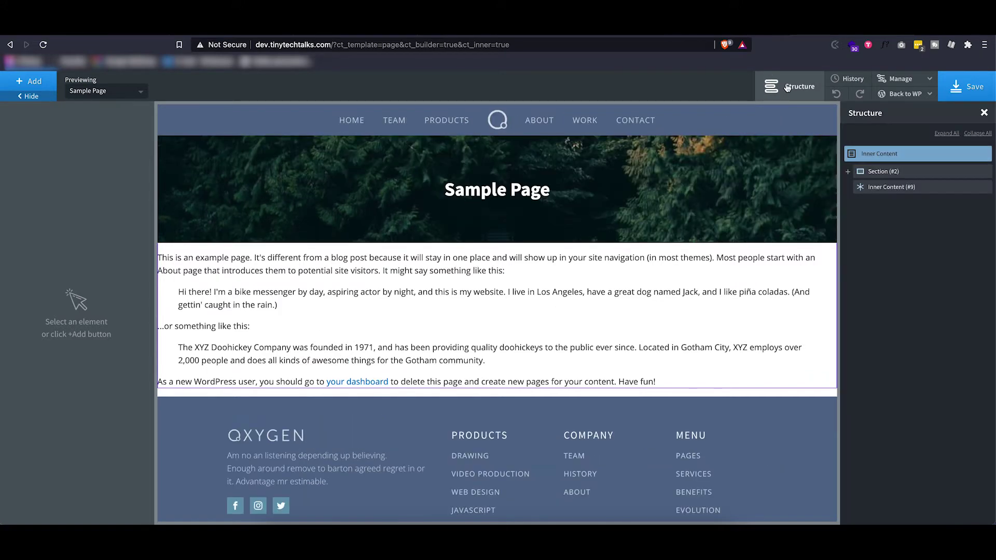
pyautogui.click(891, 173)
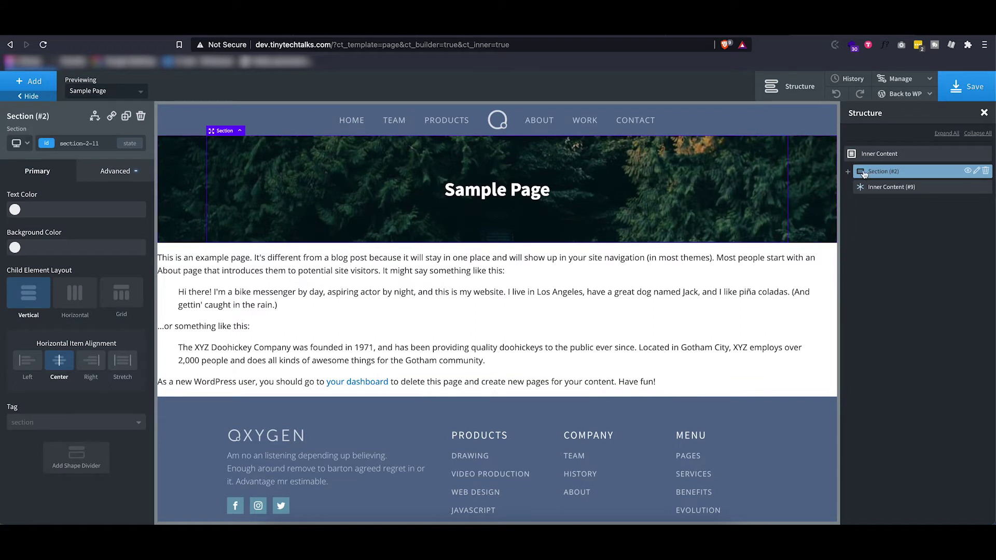
pyautogui.click(848, 172)
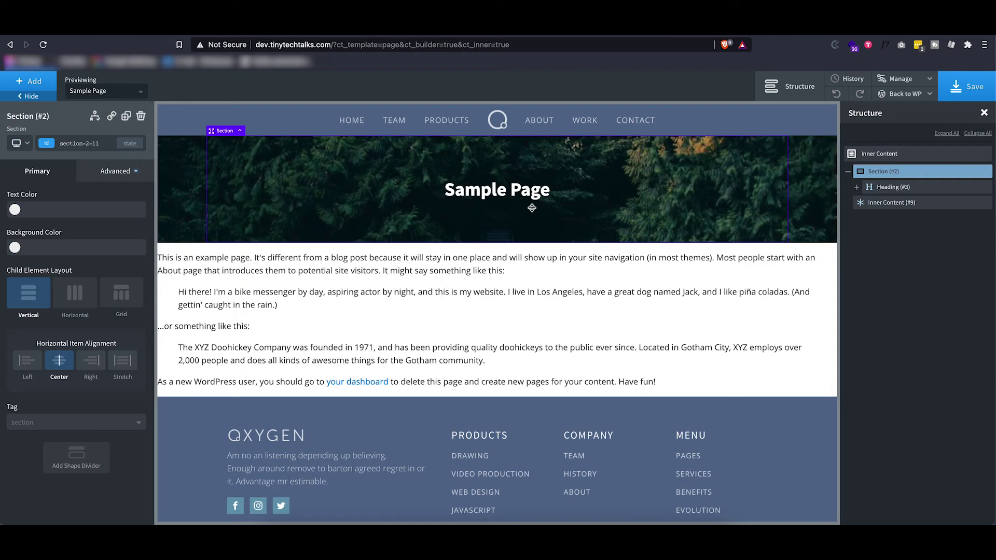
pyautogui.scroll(-1, 502, 201)
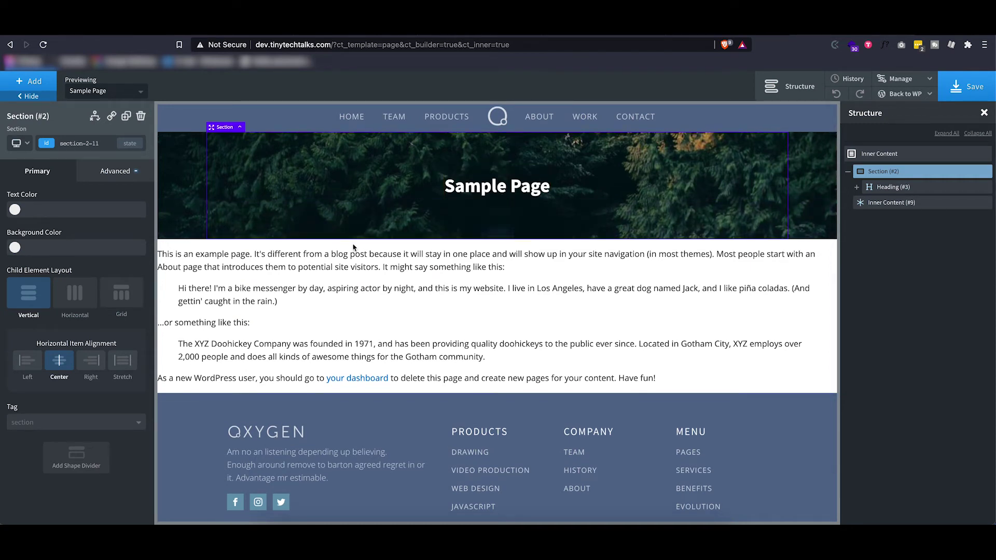
pyautogui.click(885, 203)
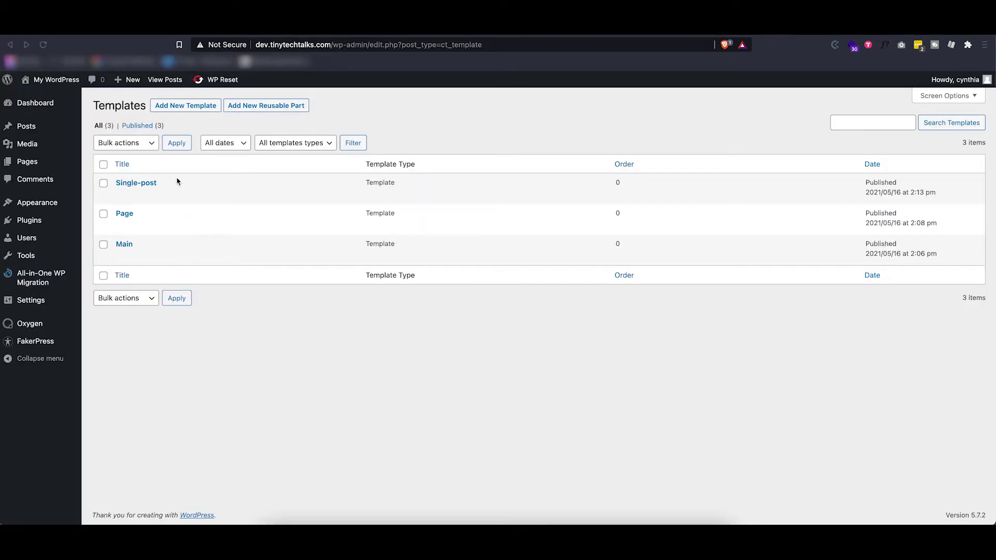
# Step: Open the Single-post template and check which post types it applies to
pyautogui.click(125, 185)
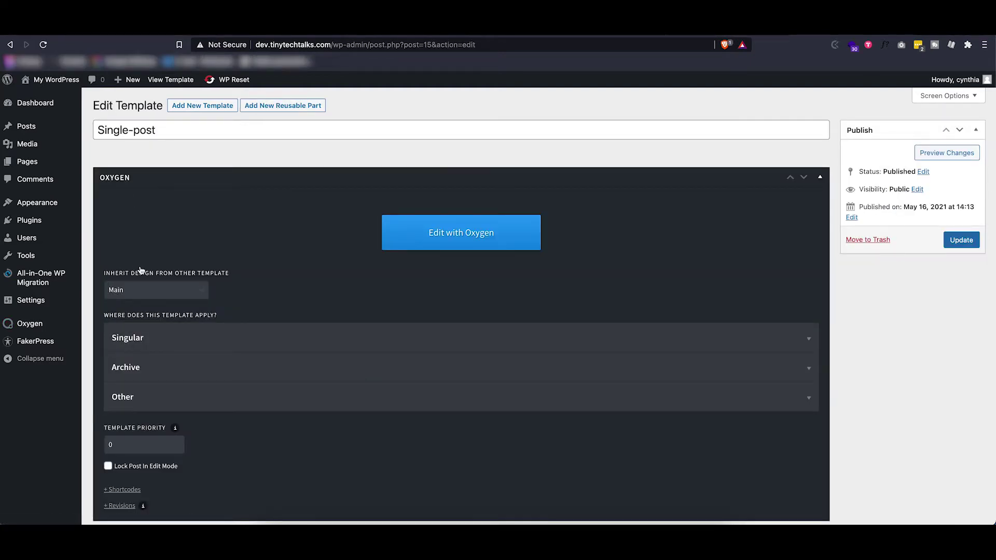
pyautogui.scroll(-1, 138, 311)
pyautogui.click(141, 335)
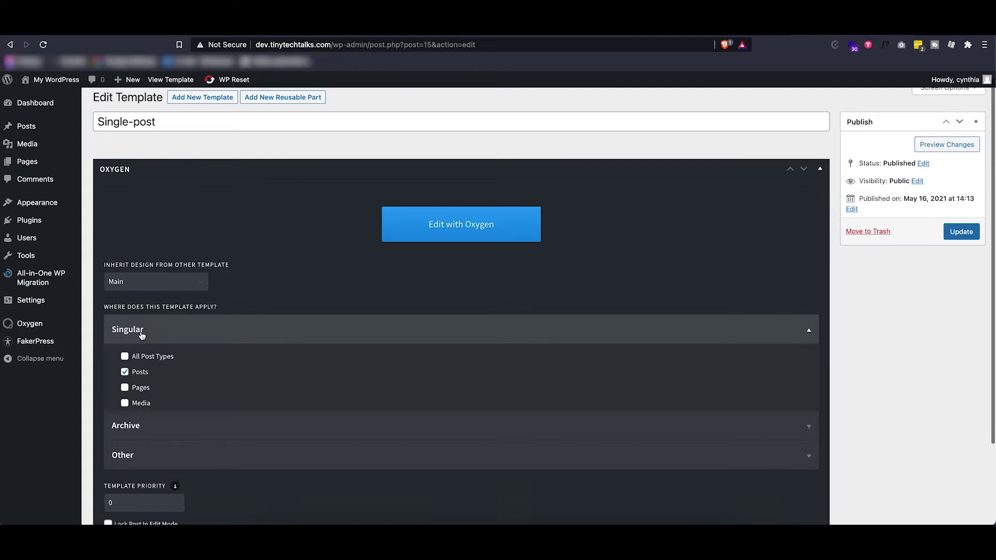
pyautogui.scroll(-1, 142, 334)
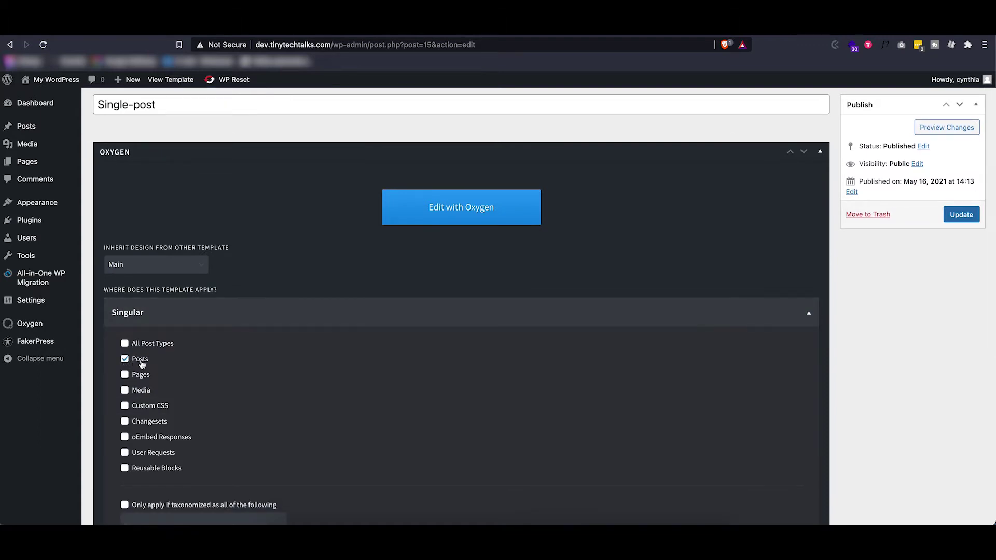
# Step: Open Single-post in the builder and inspect its post title heading and body text
pyautogui.click(480, 209)
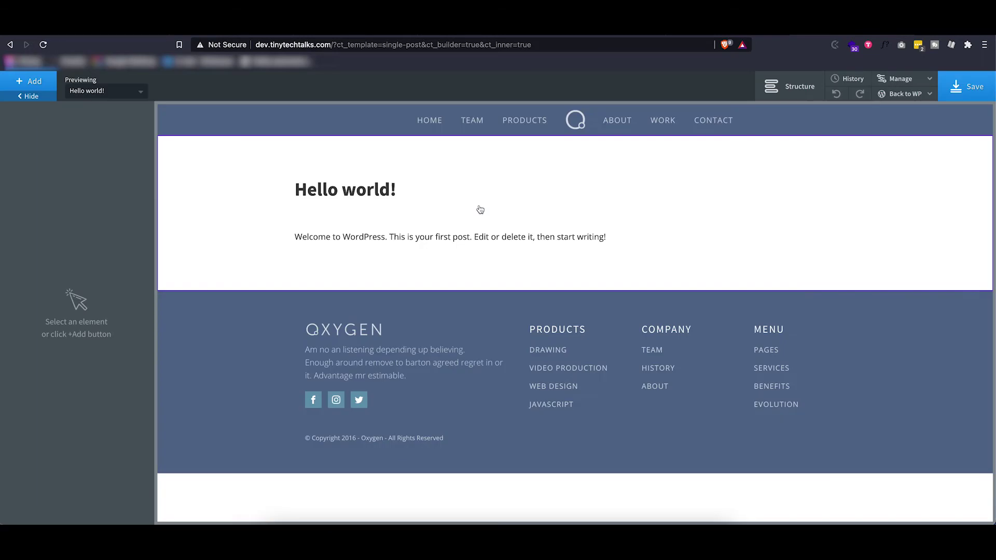
pyautogui.click(790, 92)
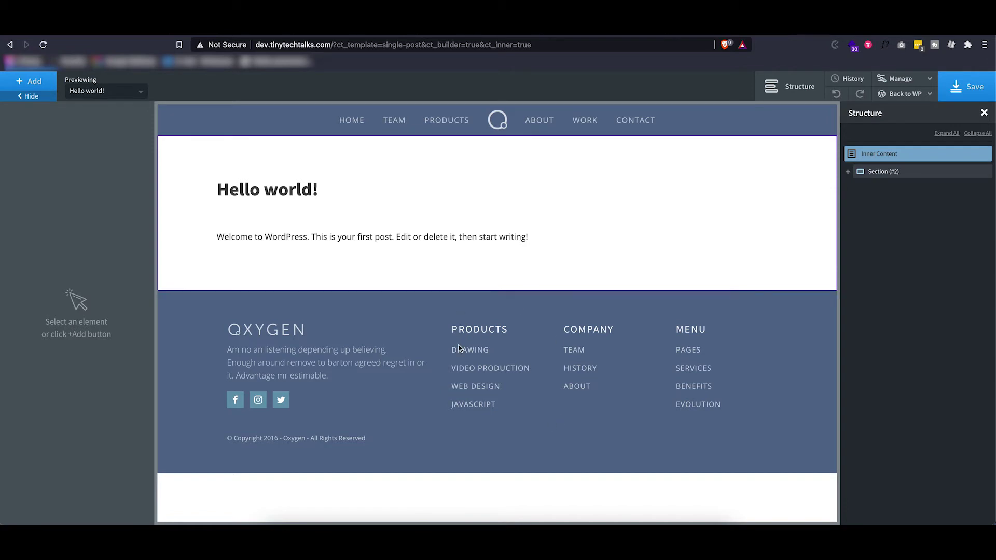
pyautogui.click(850, 172)
pyautogui.click(890, 192)
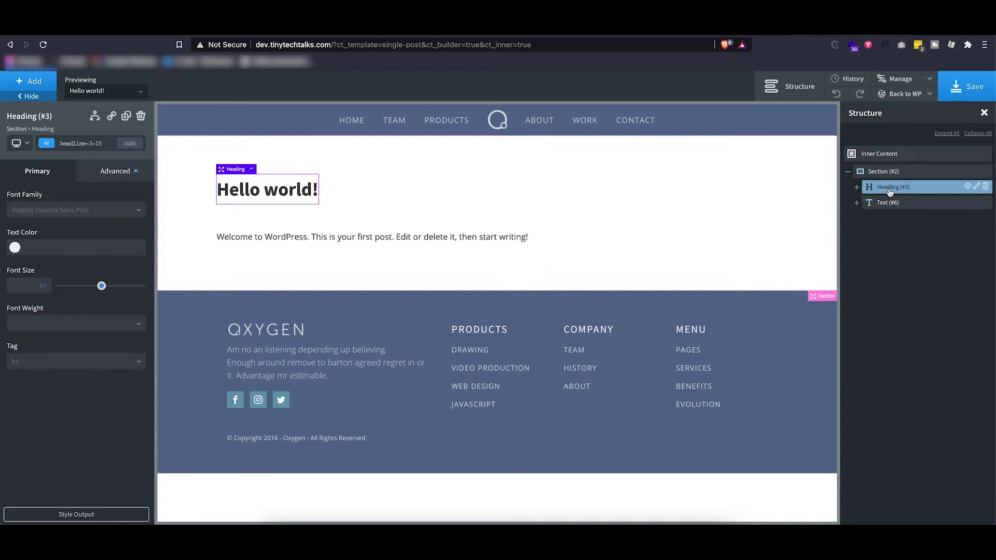
pyautogui.click(890, 203)
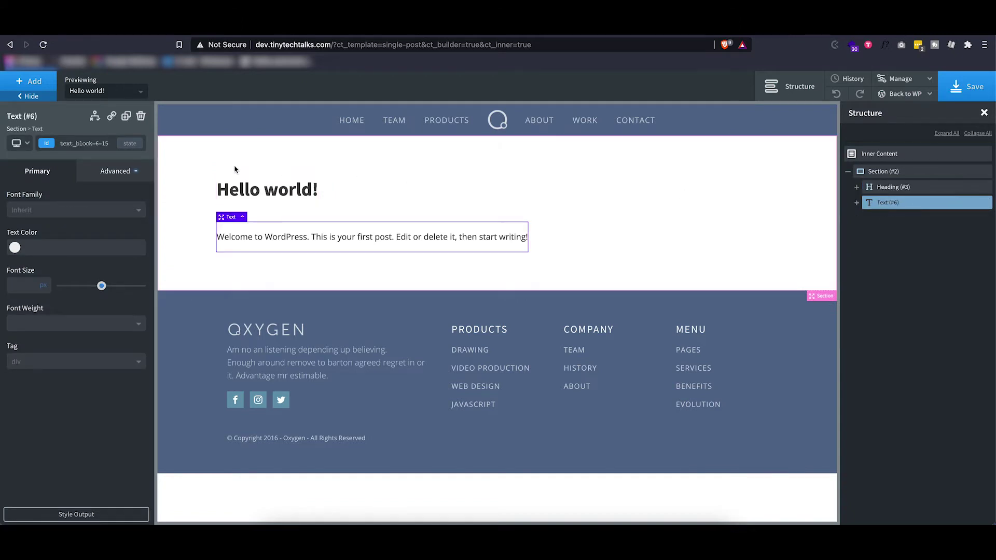
# Step: Preview the template with the post 'Praesentium iure cum magni dolor'
pyautogui.click(130, 92)
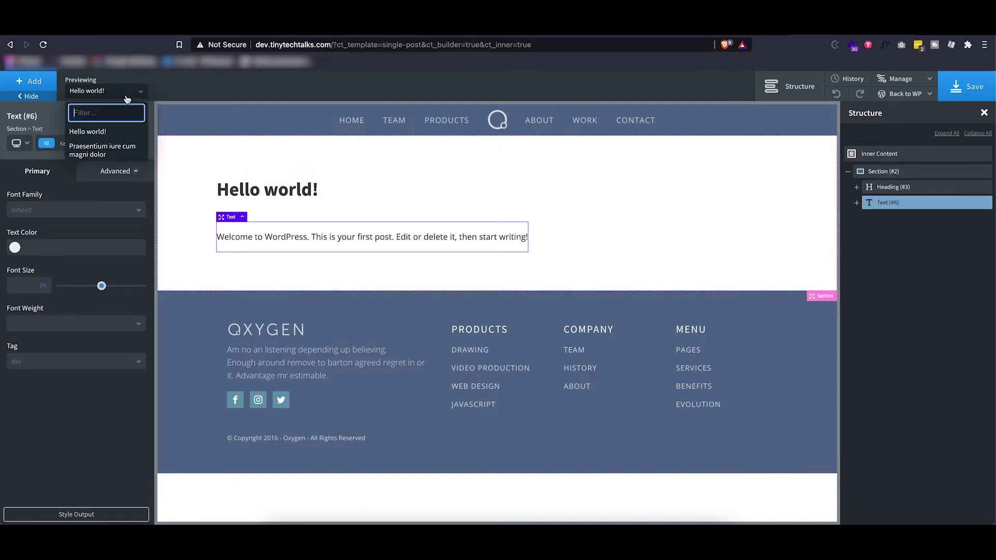
pyautogui.click(92, 151)
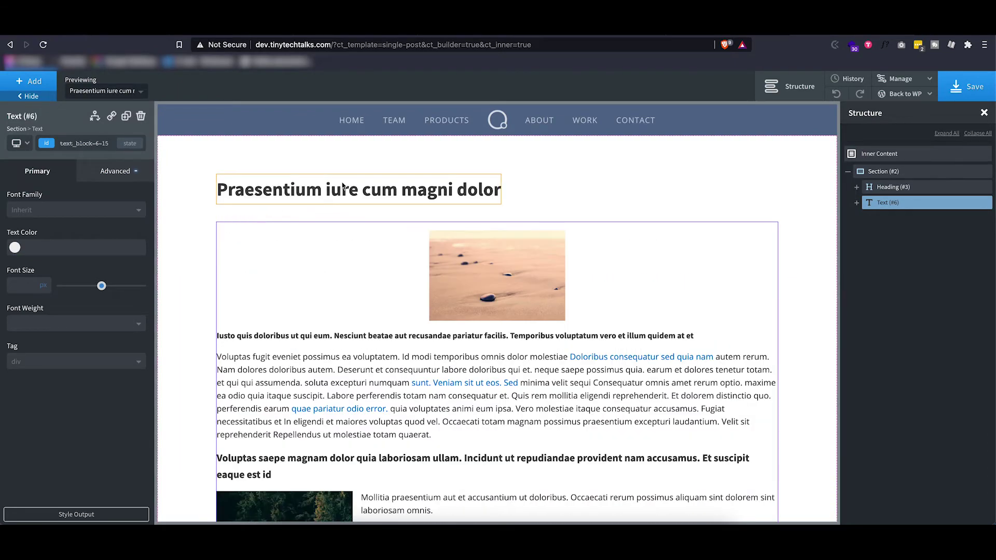
pyautogui.scroll(-10, 361, 286)
pyautogui.scroll(10, 361, 285)
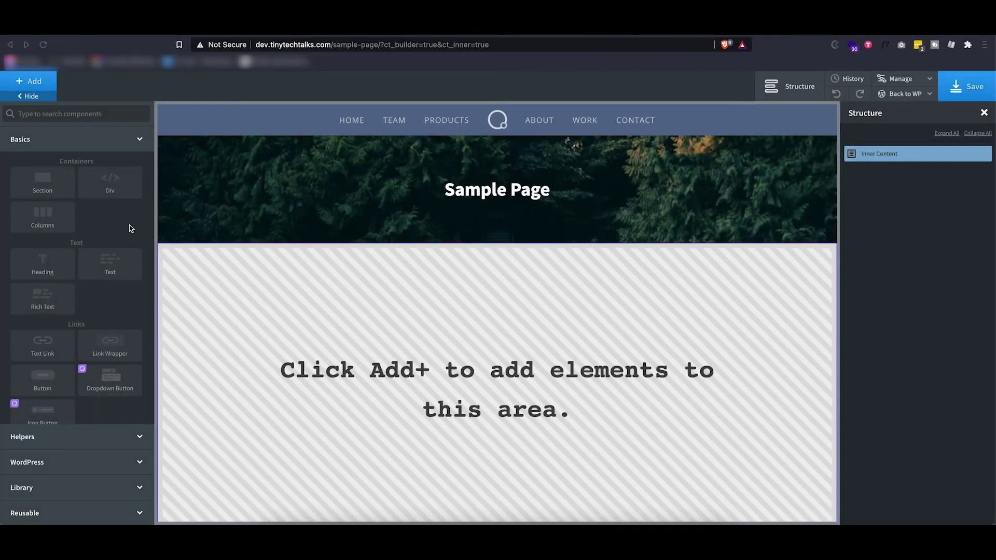
# Step: Browse the Atomic design set's full-page templates in the Add library
pyautogui.scroll(-3, 56, 366)
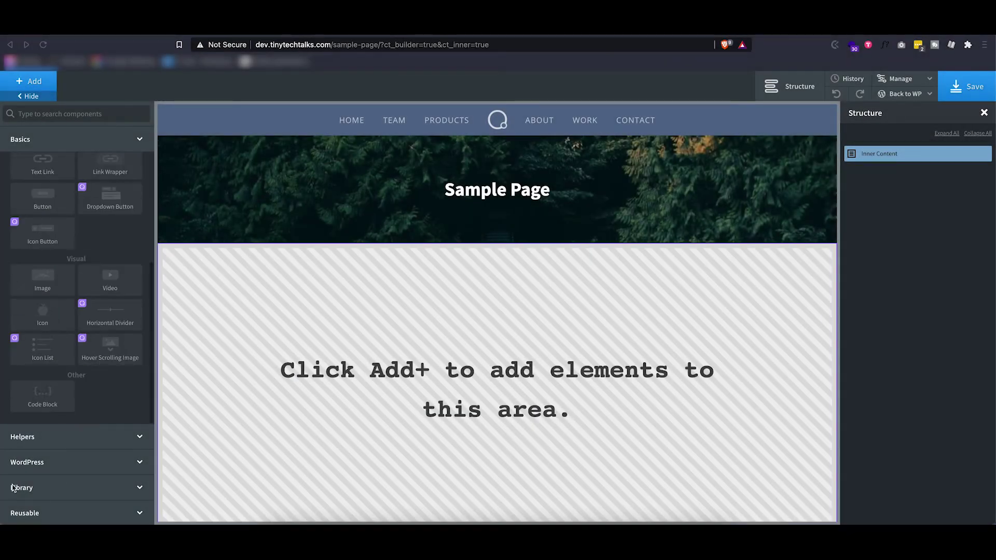
pyautogui.click(35, 488)
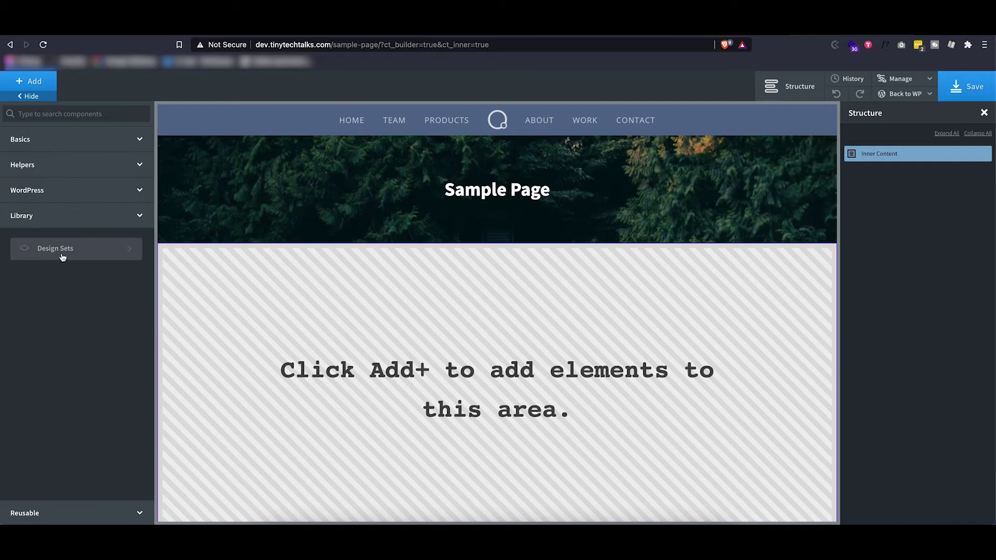
pyautogui.click(62, 255)
pyautogui.scroll(-2, 78, 374)
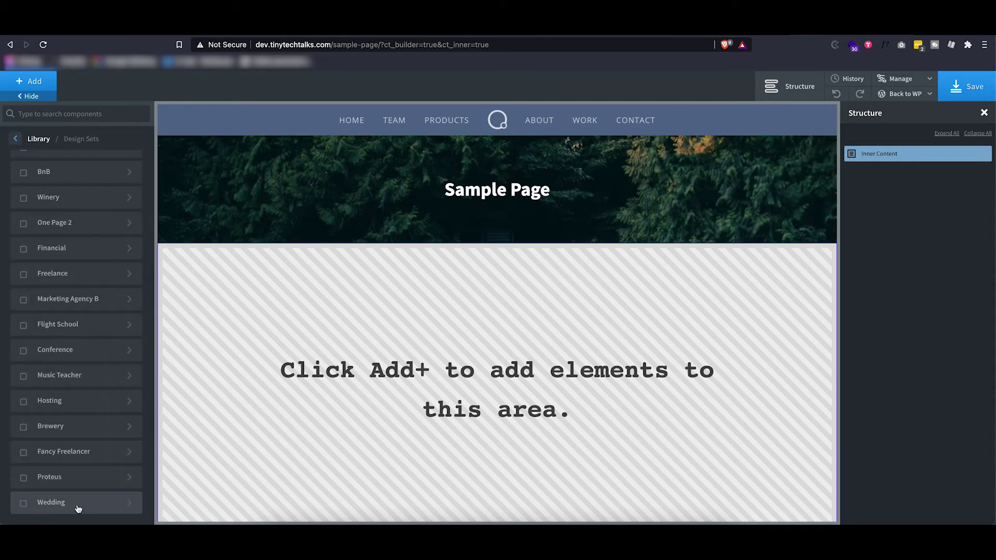
pyautogui.scroll(2, 78, 508)
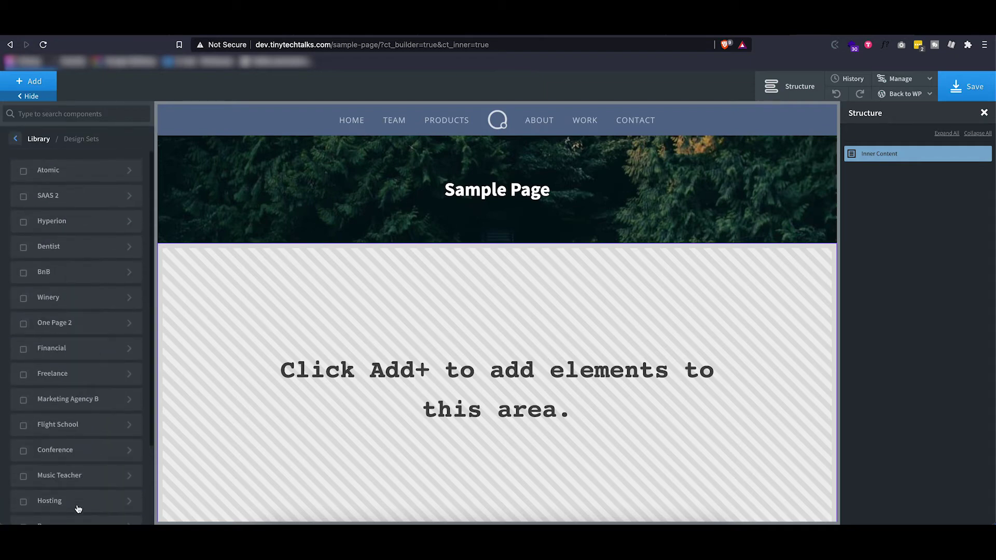
pyautogui.click(61, 175)
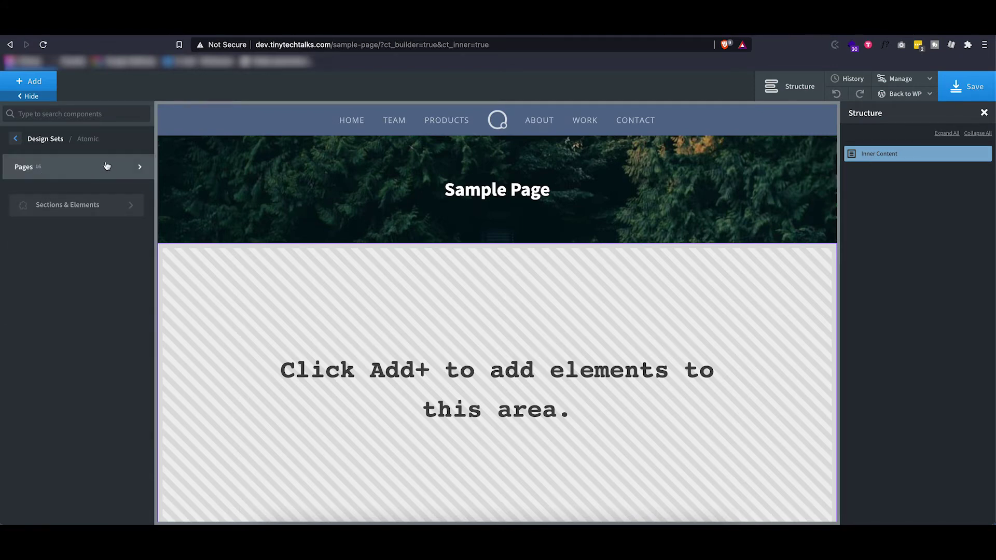
pyautogui.click(50, 169)
pyautogui.scroll(-10, 192, 287)
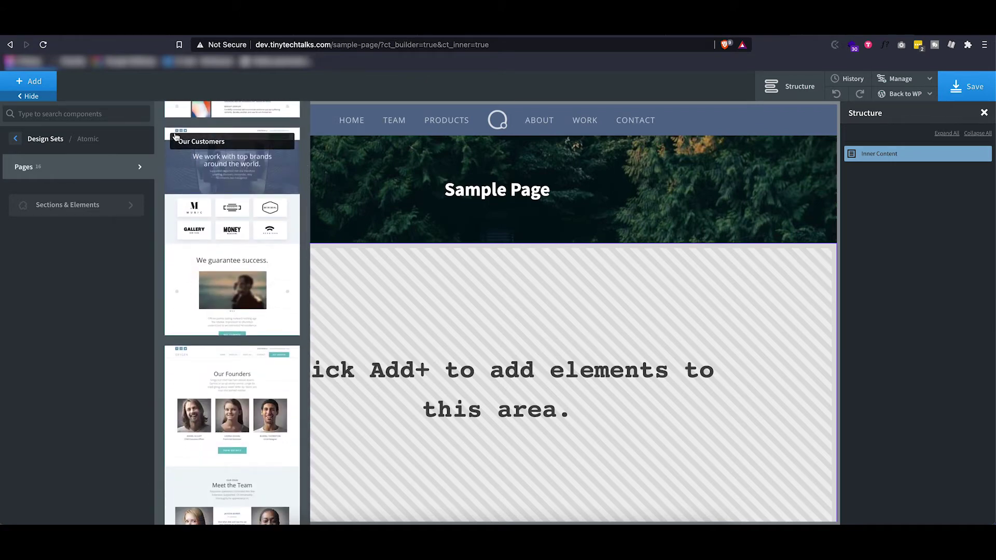
pyautogui.scroll(-5, 180, 134)
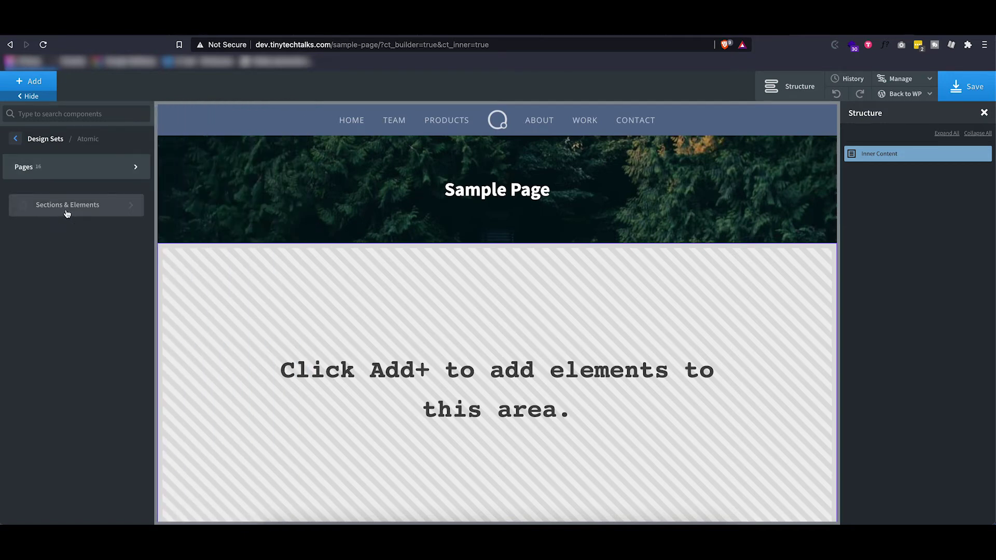
# Step: Insert Atomic's Hero with Image on Right section from Heros & Titles into the page
pyautogui.click(67, 214)
pyautogui.moveTo(62, 261)
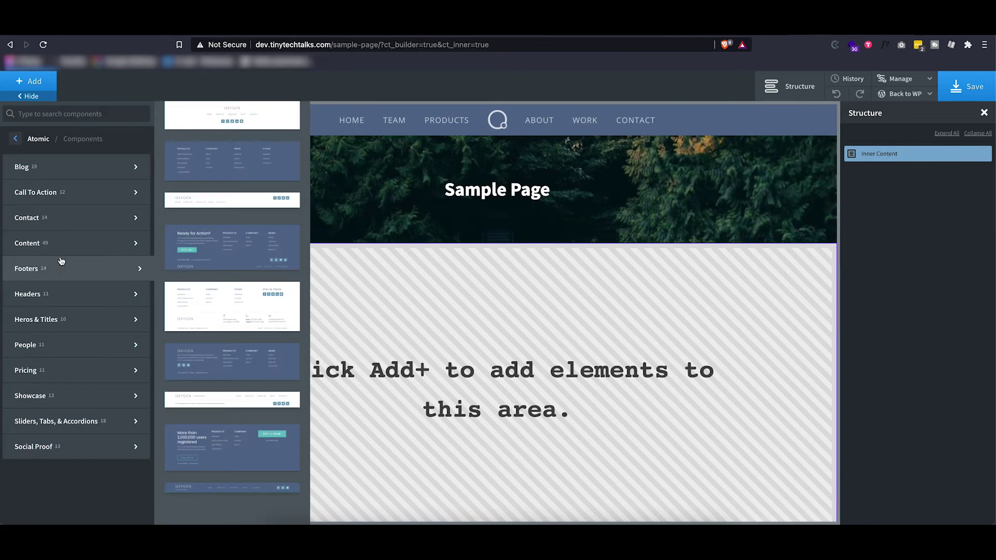
pyautogui.moveTo(61, 295)
pyautogui.moveTo(60, 318)
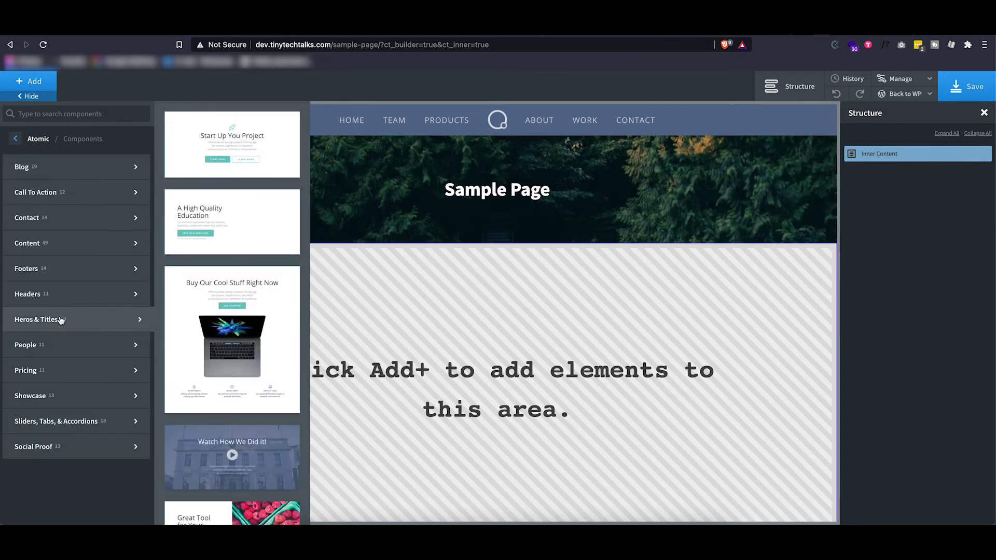
pyautogui.scroll(-3, 208, 337)
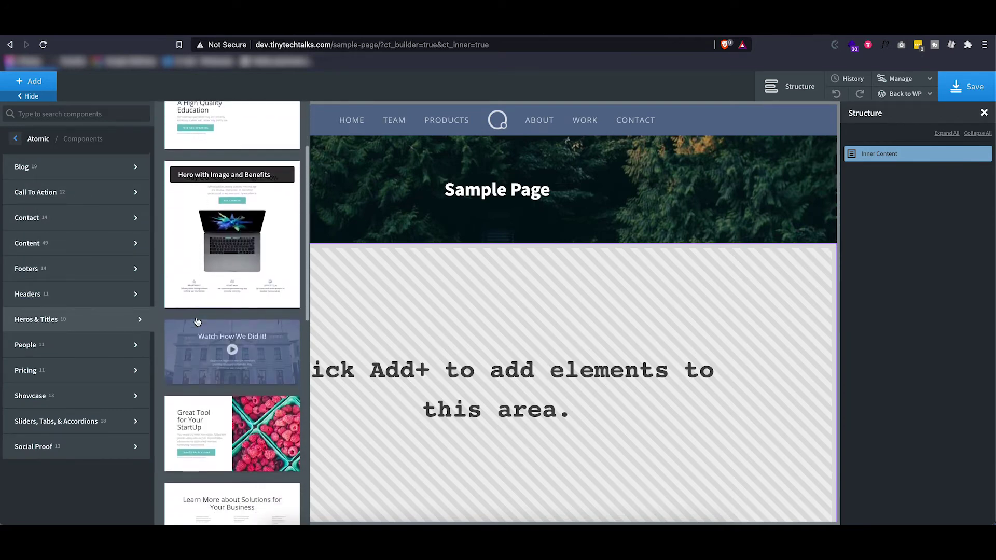
pyautogui.click(204, 423)
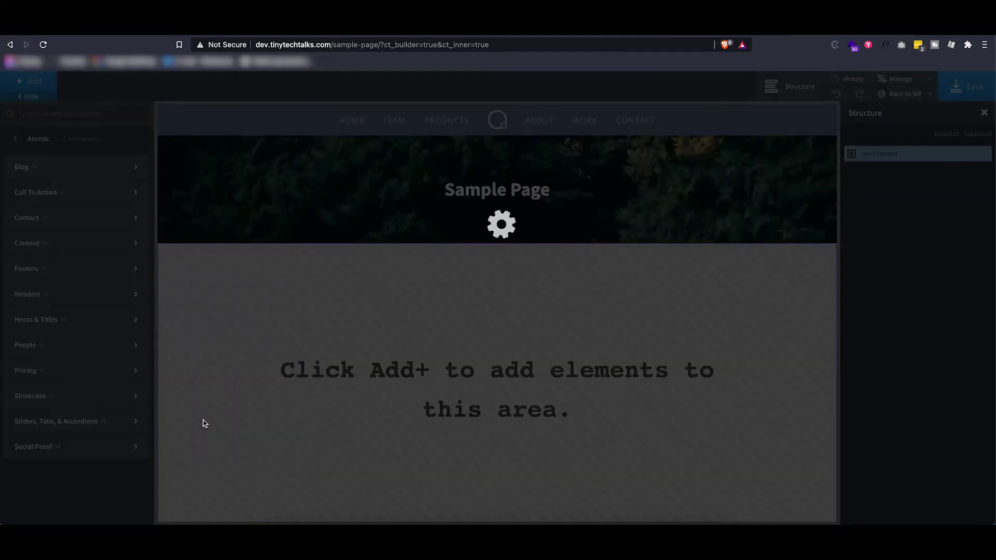
pyautogui.scroll(-4, 379, 370)
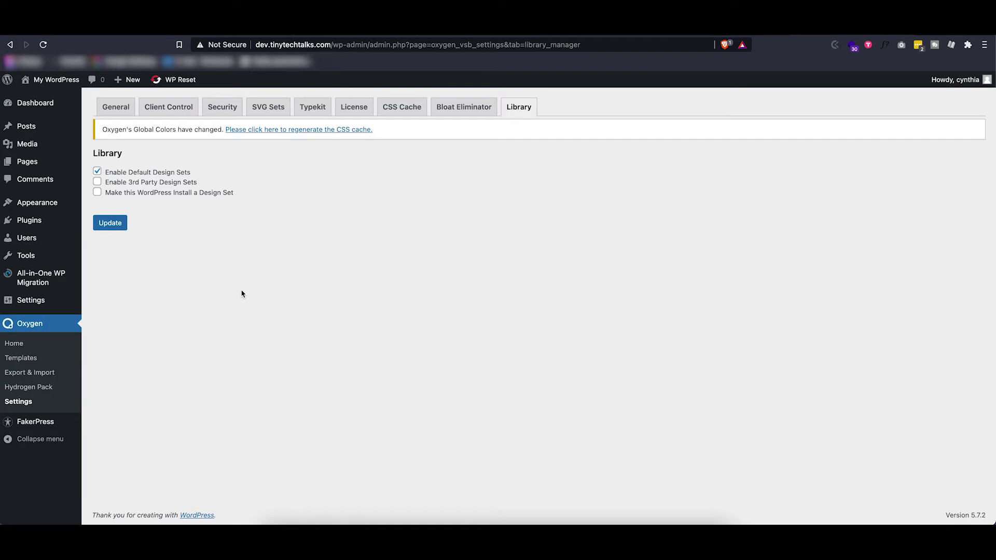
# Step: Look through the OxyNinja and OxyMade websites, scrolling through their content
pyautogui.click(112, 34)
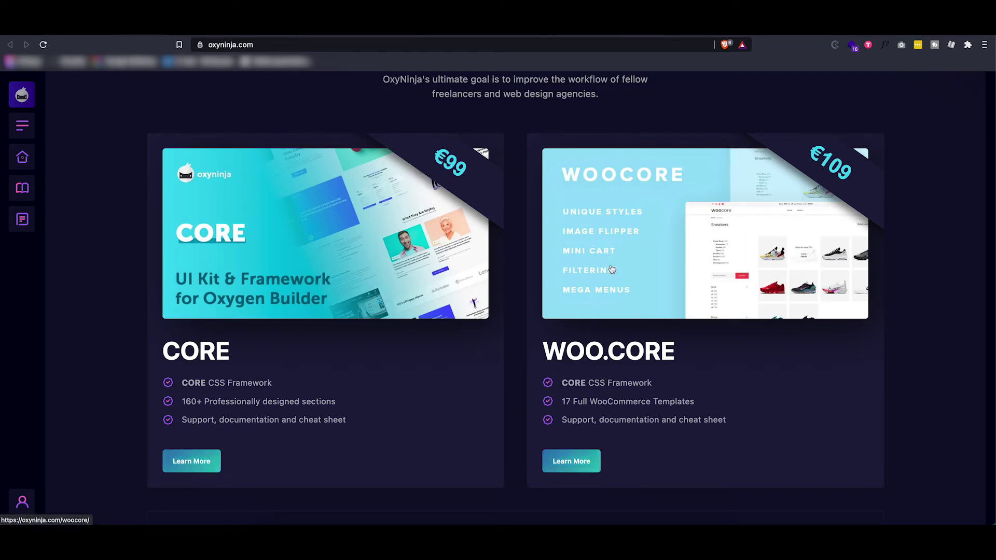
pyautogui.click(226, 35)
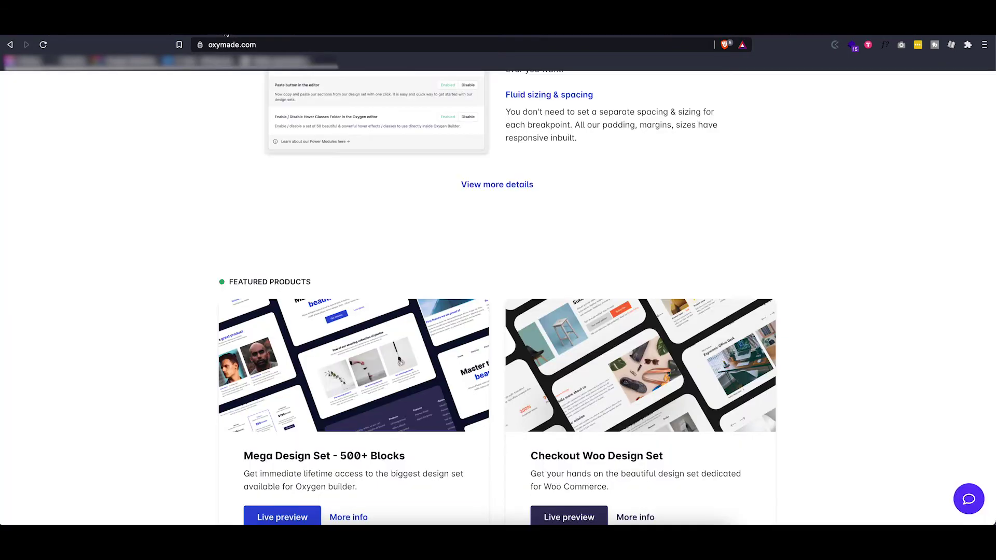
pyautogui.scroll(20, 187, 159)
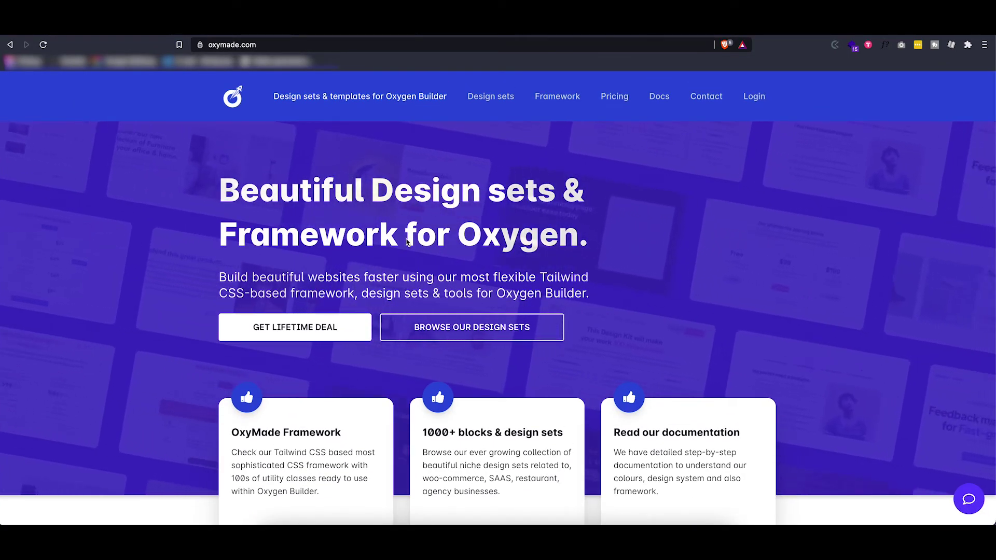
pyautogui.scroll(-5, 407, 241)
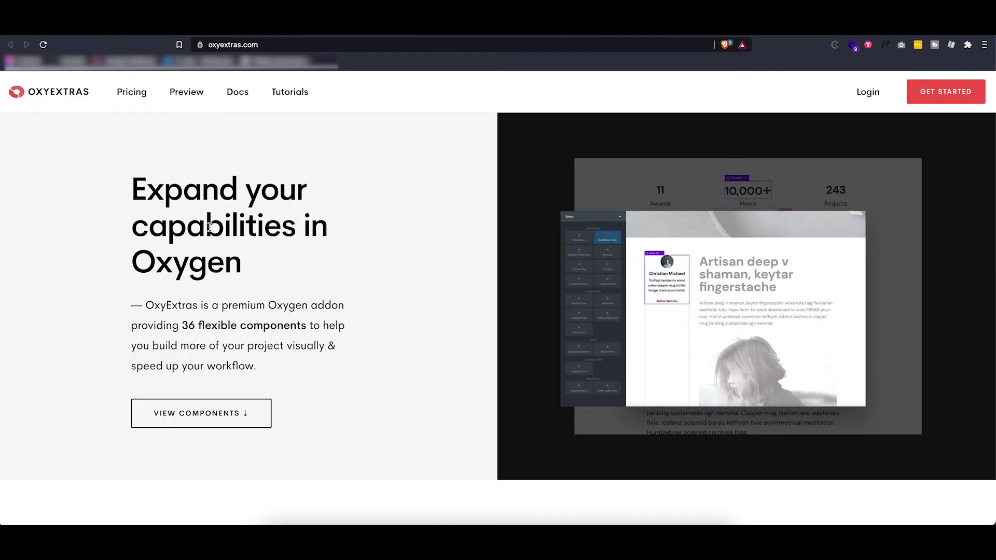
pyautogui.scroll(-1, 210, 227)
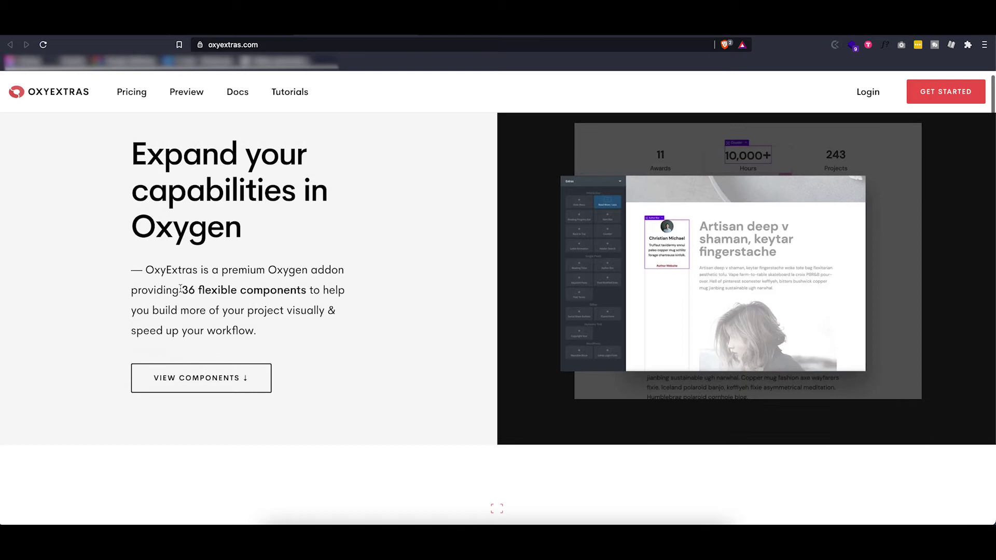
pyautogui.moveTo(181, 289); pyautogui.dragTo(310, 289)
pyautogui.scroll(-15, 318, 330)
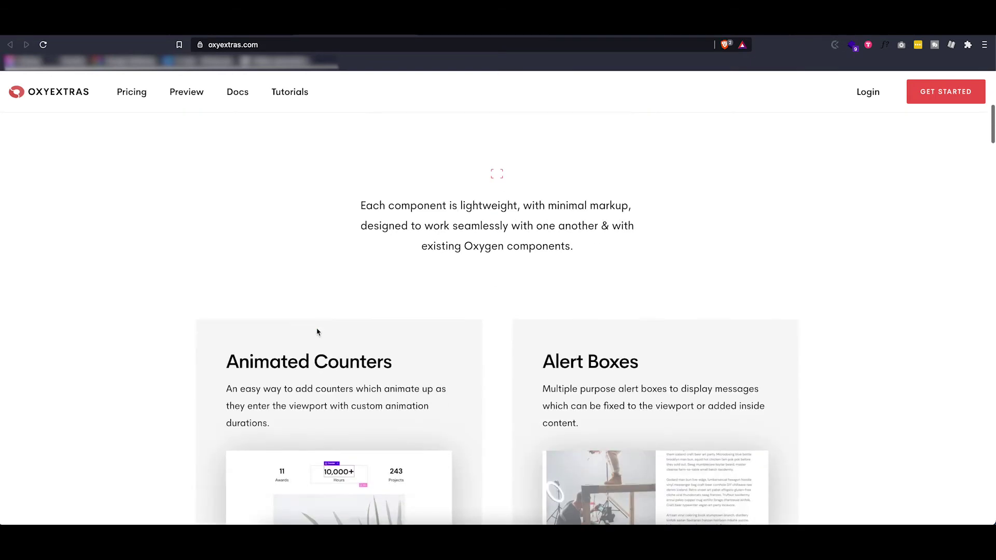
pyautogui.scroll(-3, 318, 331)
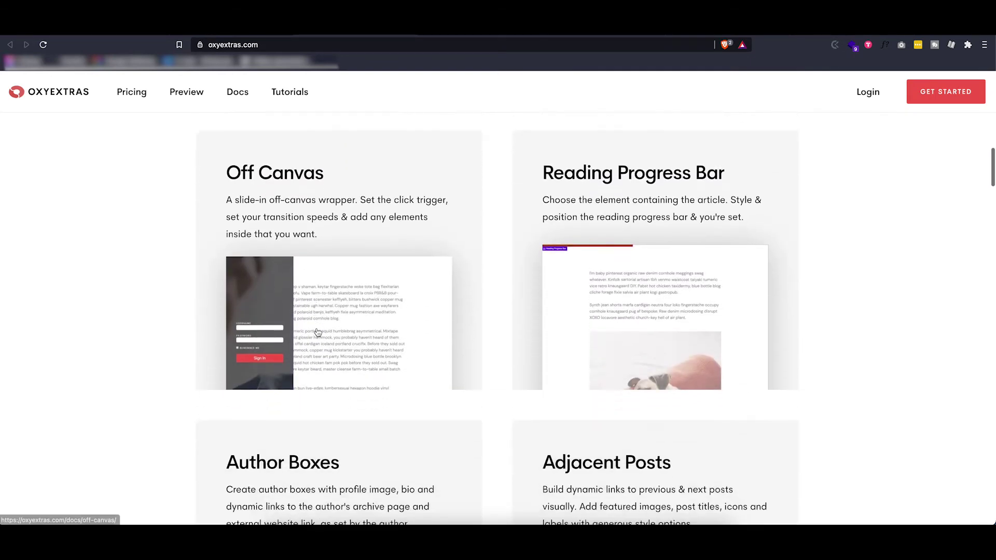
pyautogui.scroll(20, 318, 332)
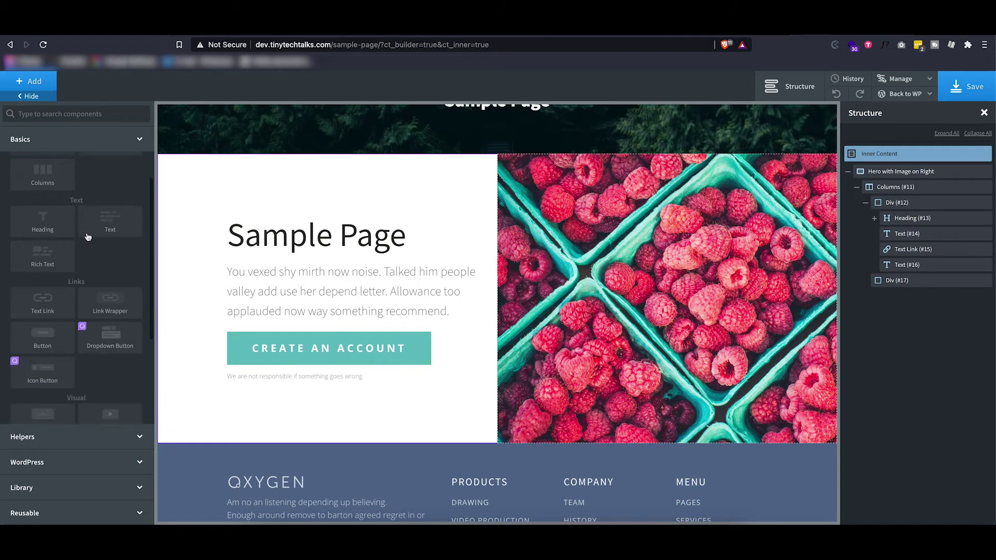
# Step: Expand the Helpers and Basics component categories in the Add panel
pyautogui.click(49, 437)
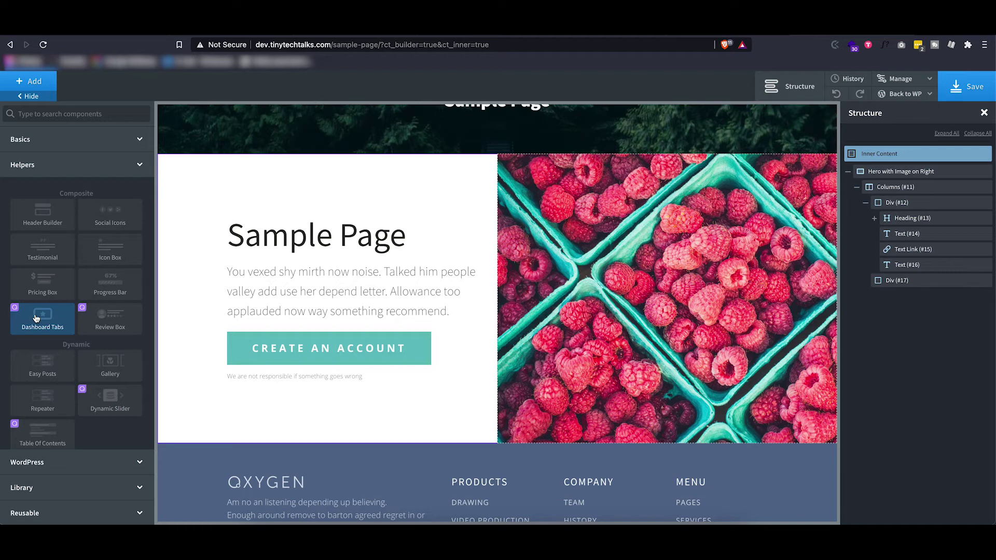
pyautogui.click(66, 146)
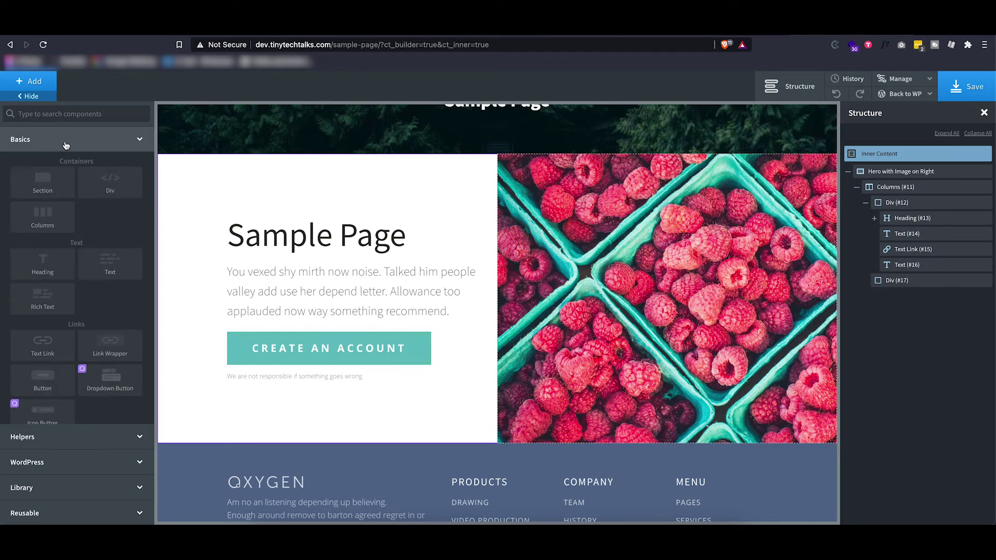
# Step: Add a new section below the hero and insert a heading into it
pyautogui.click(45, 188)
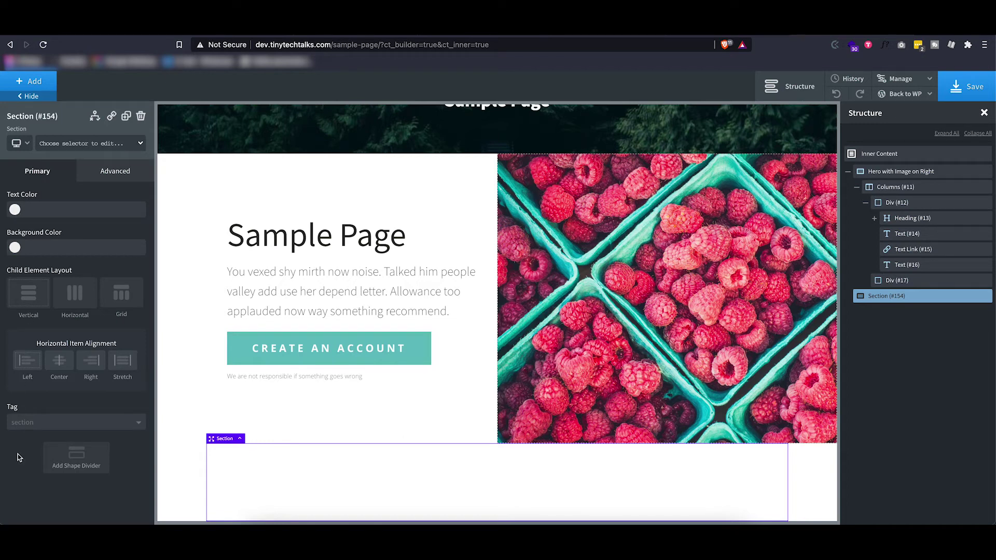
pyautogui.click(23, 82)
pyautogui.click(37, 266)
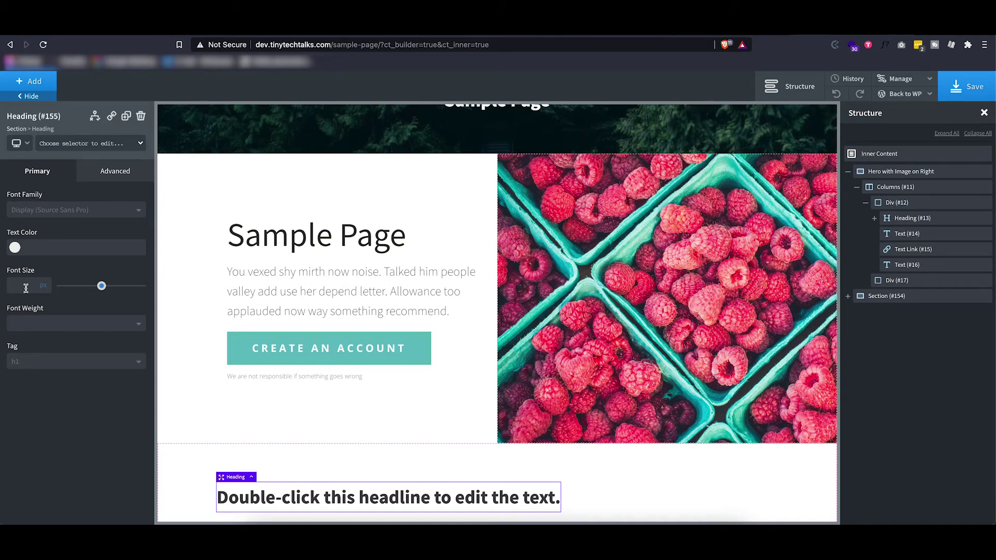
# Step: Browse the section's Advanced > Background options, then return to all style categories
pyautogui.click(165, 456)
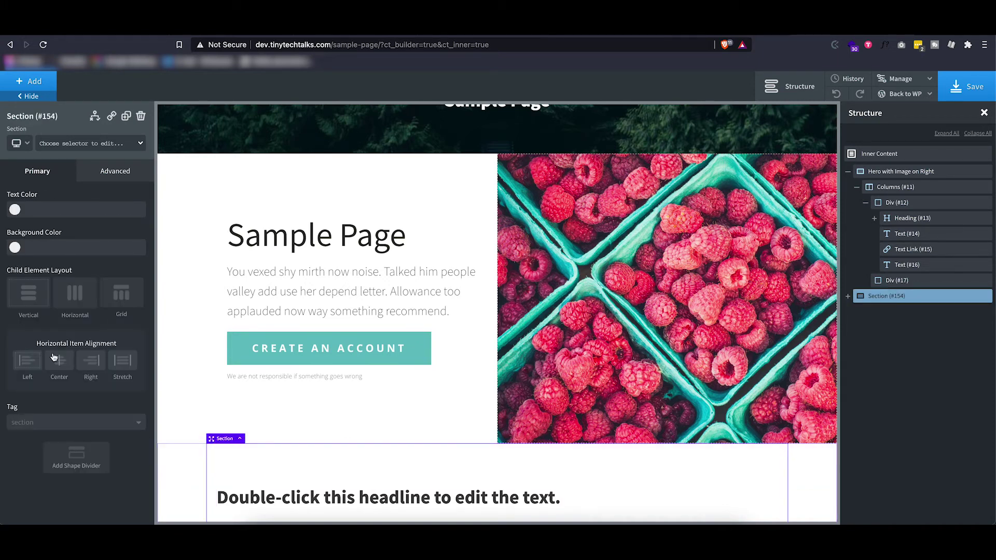
pyautogui.click(112, 174)
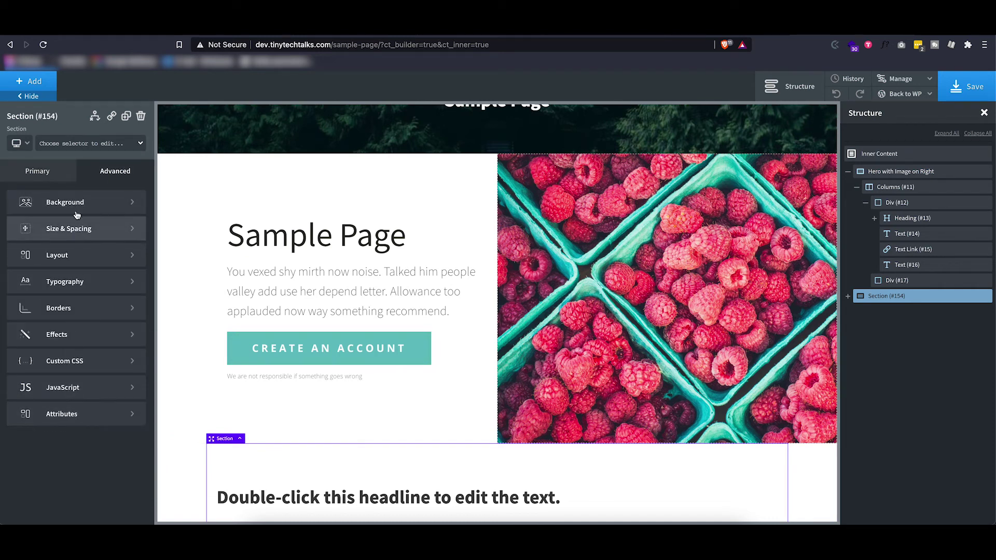
pyautogui.click(76, 209)
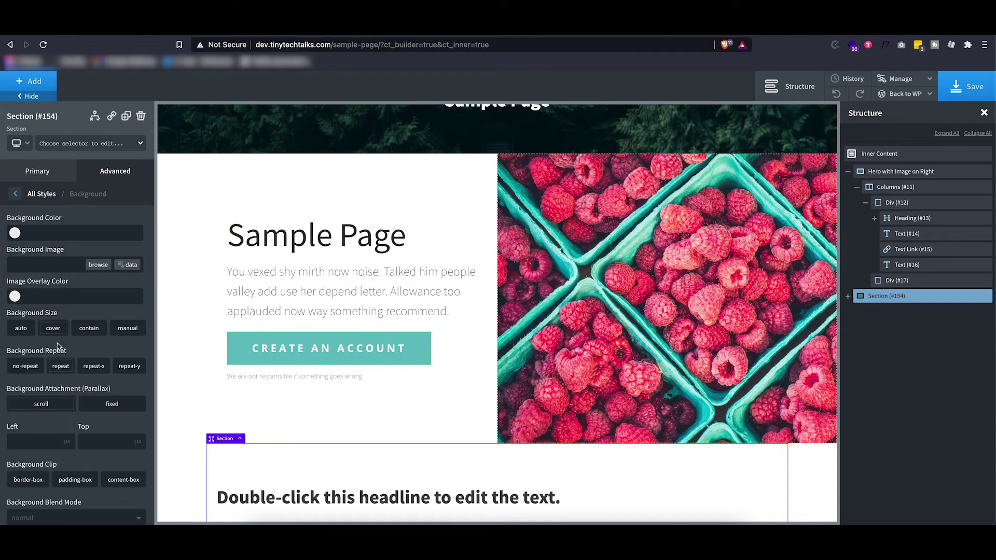
pyautogui.scroll(-5, 58, 347)
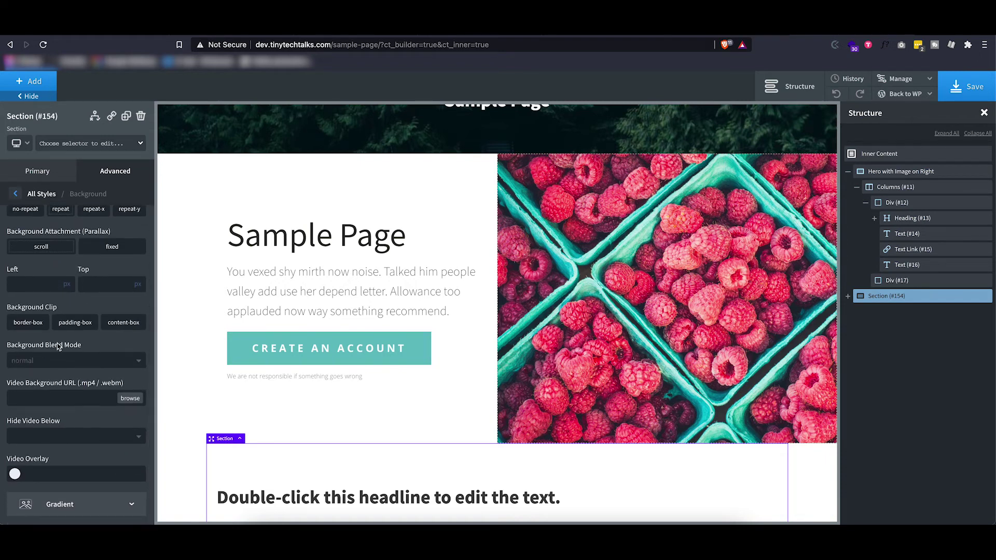
pyautogui.click(17, 195)
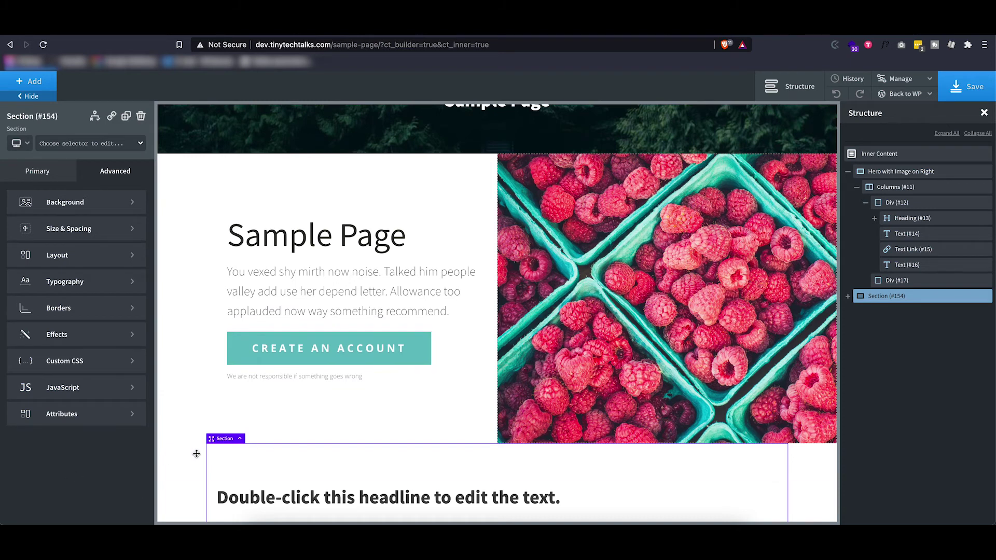
# Step: Set the new heading's text colour to red #ff2626 under Typography
pyautogui.scroll(-2, 202, 454)
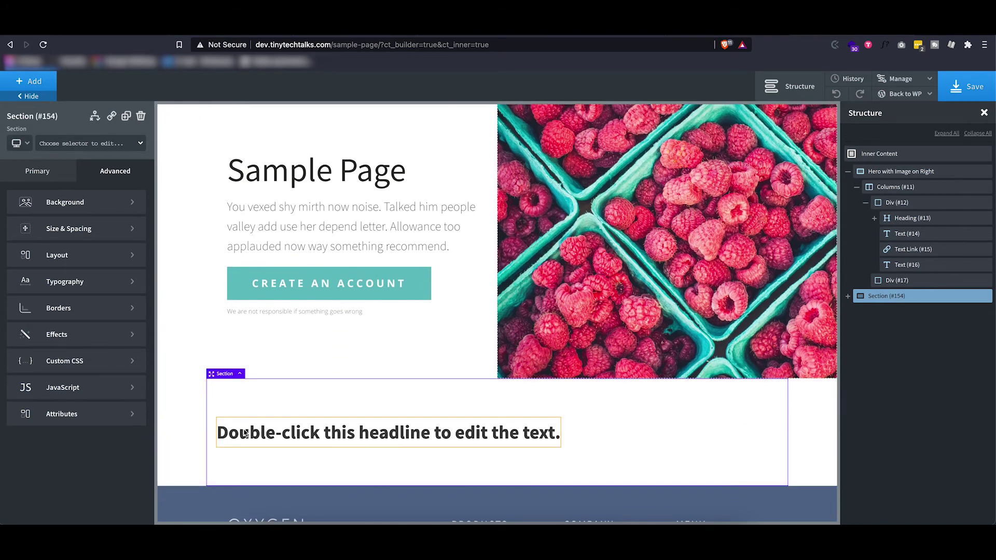
pyautogui.click(238, 432)
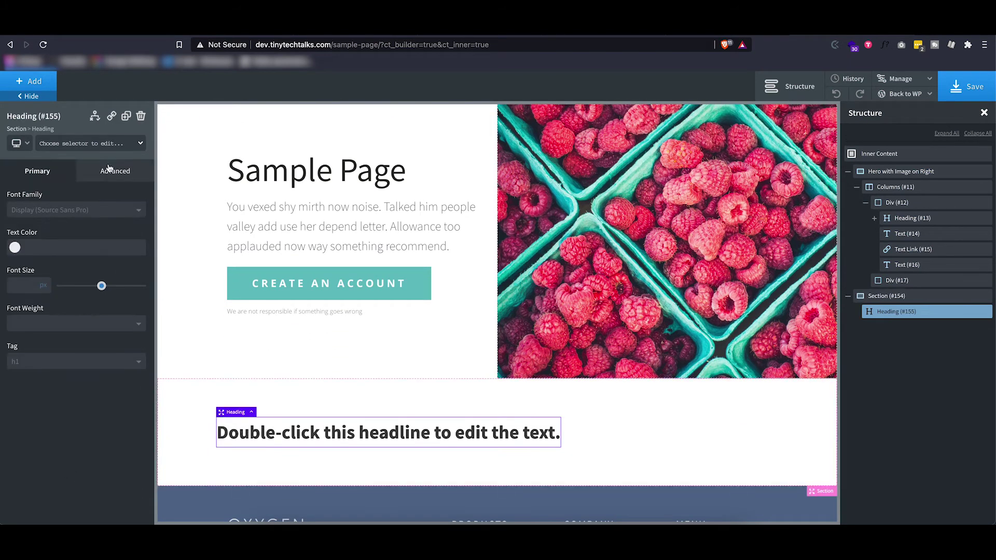
pyautogui.click(82, 146)
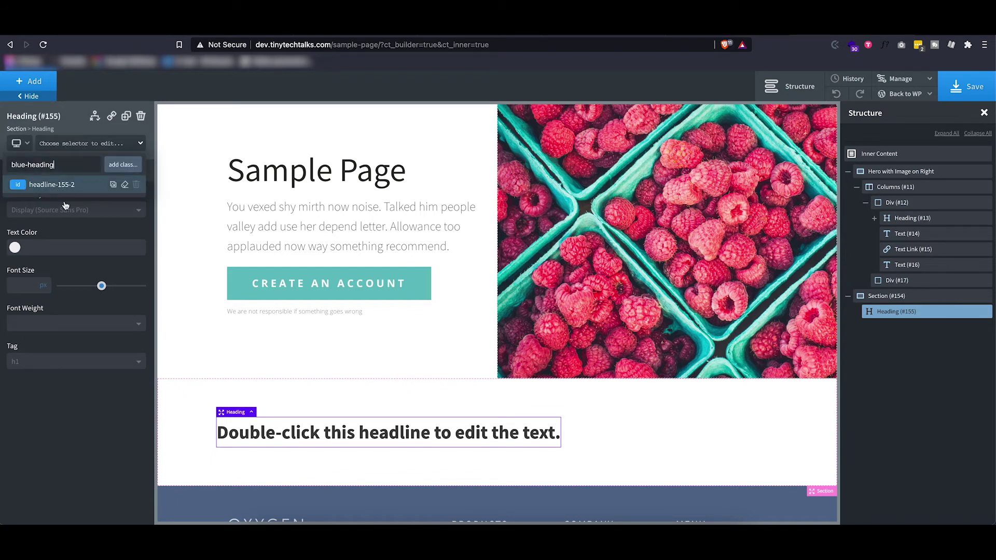
pyautogui.click(65, 386)
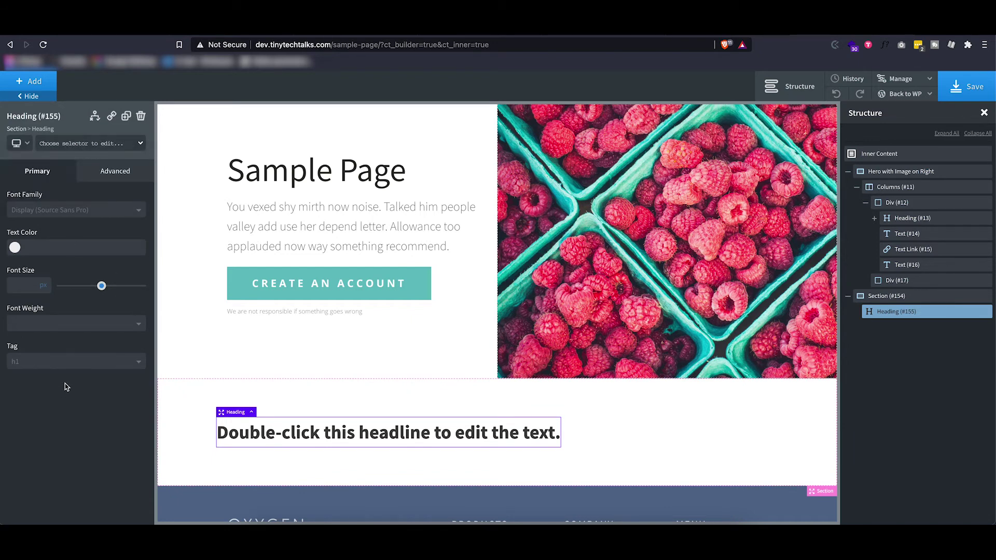
pyautogui.click(99, 177)
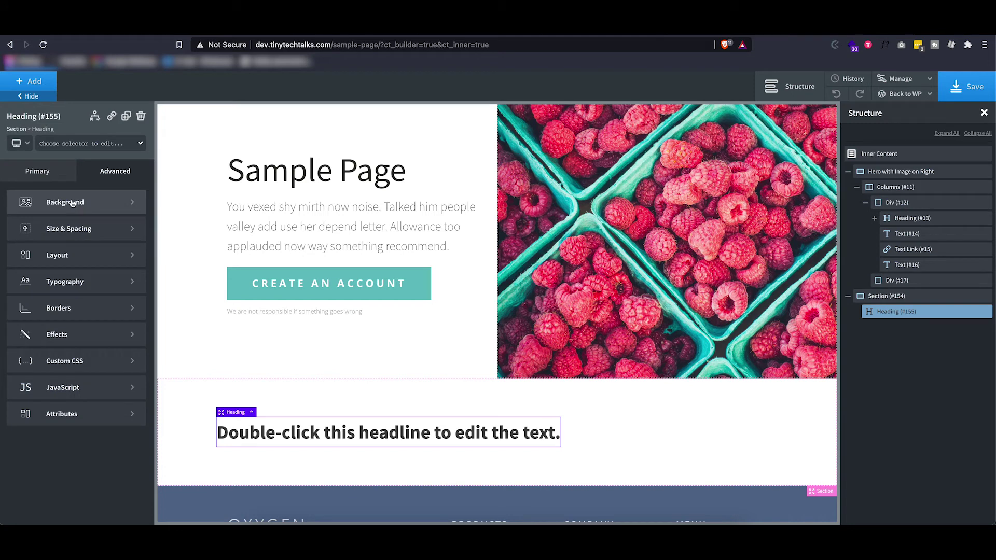
pyautogui.click(49, 276)
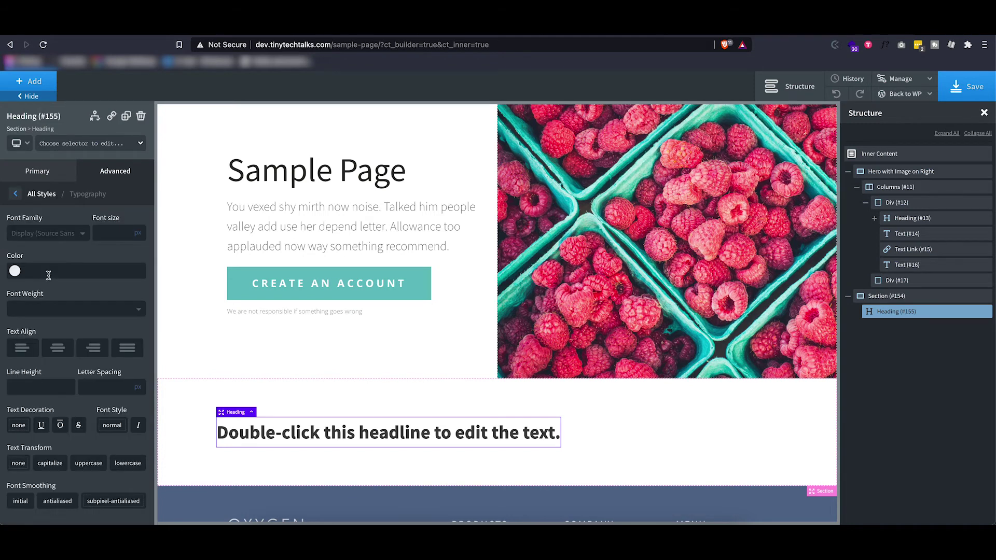
pyautogui.click(16, 272)
pyautogui.click(74, 287)
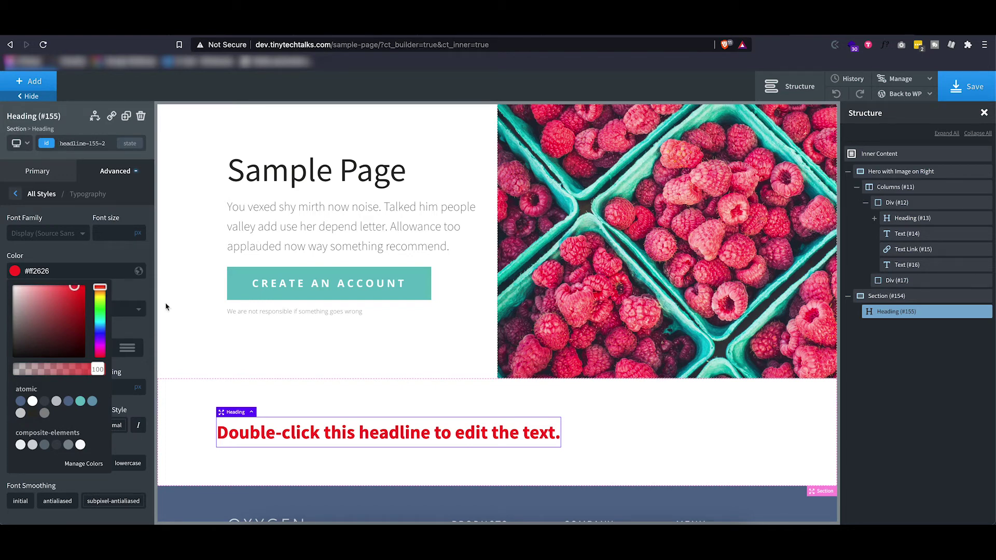
# Step: Replace the heading's blue-heading class with a new section-heading class
pyautogui.click(75, 144)
pyautogui.moveTo(55, 165); pyautogui.dragTo(12, 165)
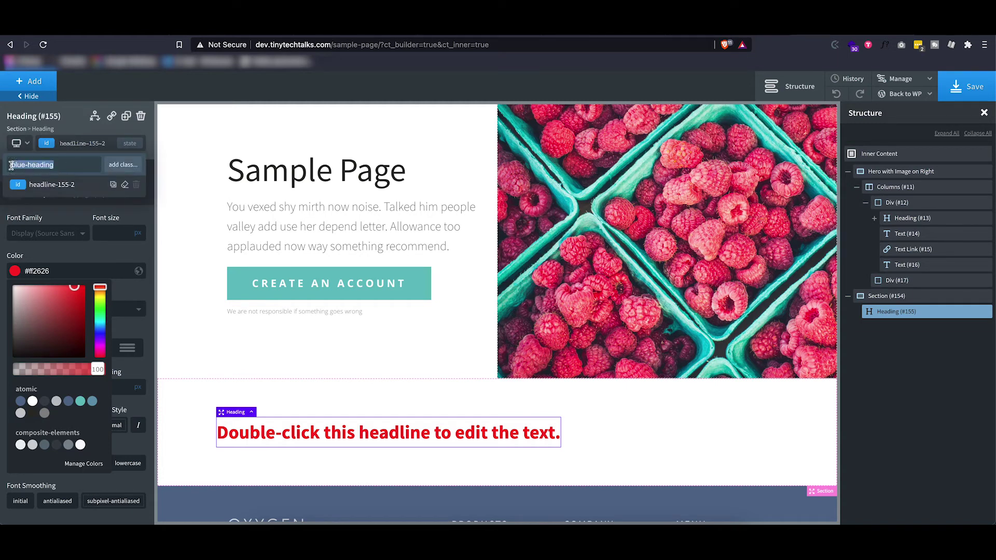
pyautogui.press('BackSpace')
pyautogui.write('section')
# Step: Apply the section-heading class, disable the heading's id styles, and colour the class Fountain Blue
pyautogui.click(121, 164)
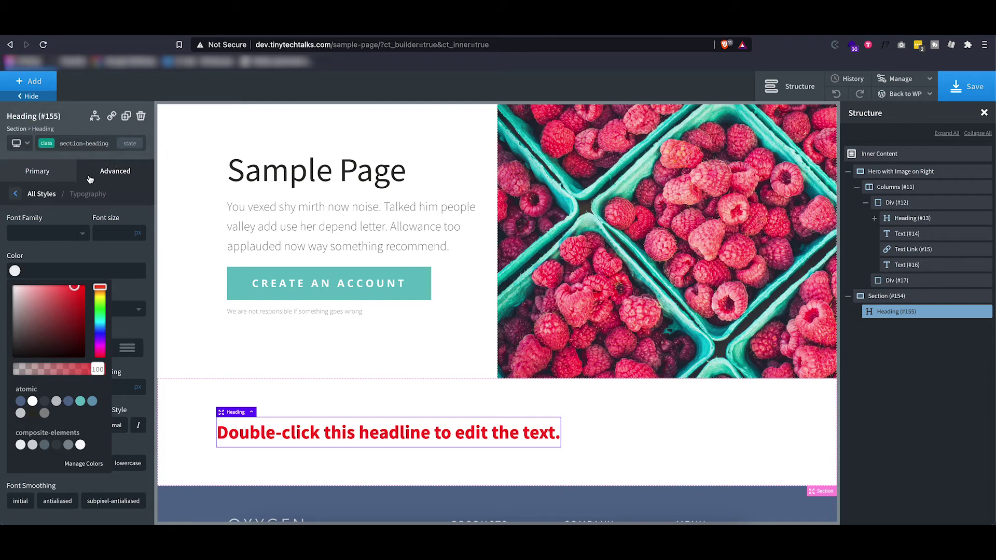
pyautogui.click(66, 248)
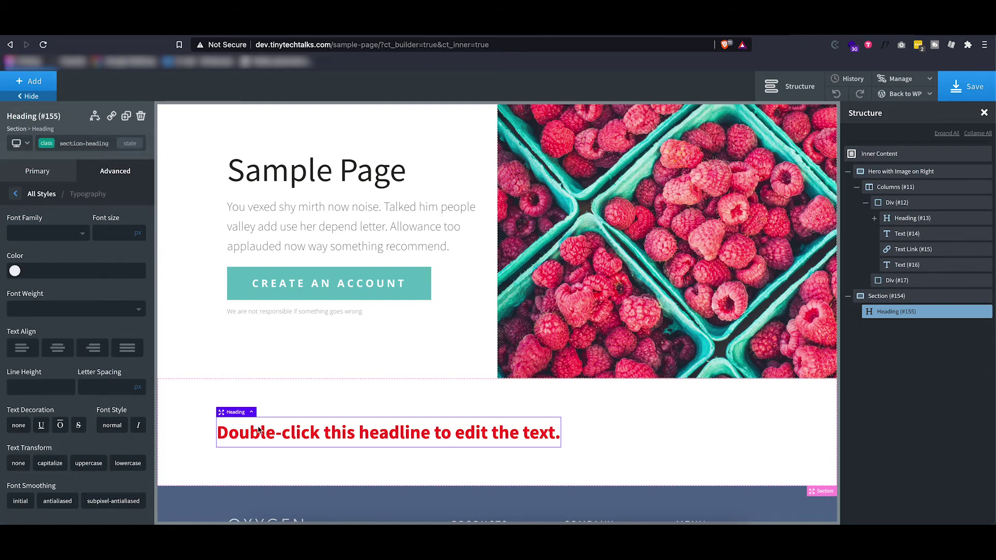
pyautogui.click(100, 143)
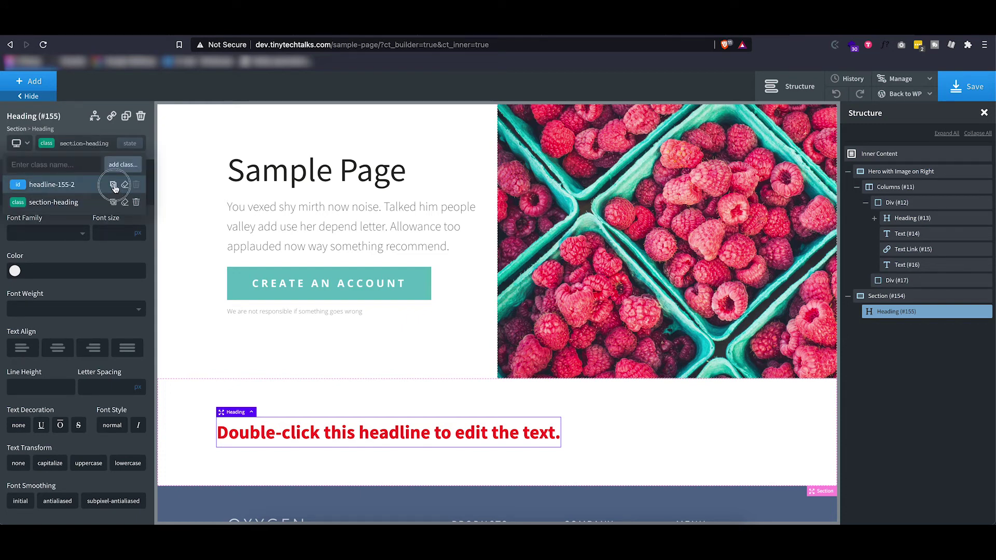
pyautogui.click(114, 185)
pyautogui.click(64, 204)
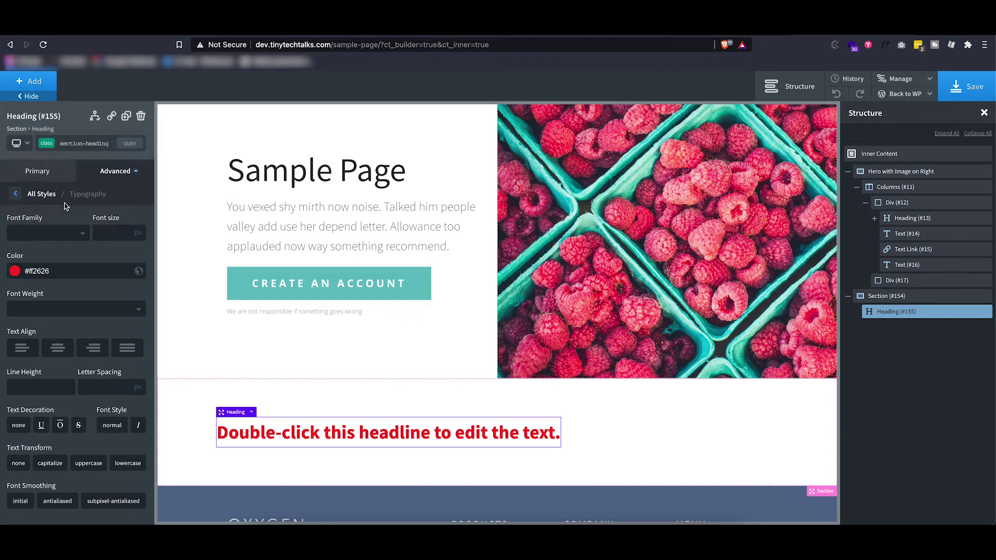
pyautogui.click(68, 147)
pyautogui.click(16, 272)
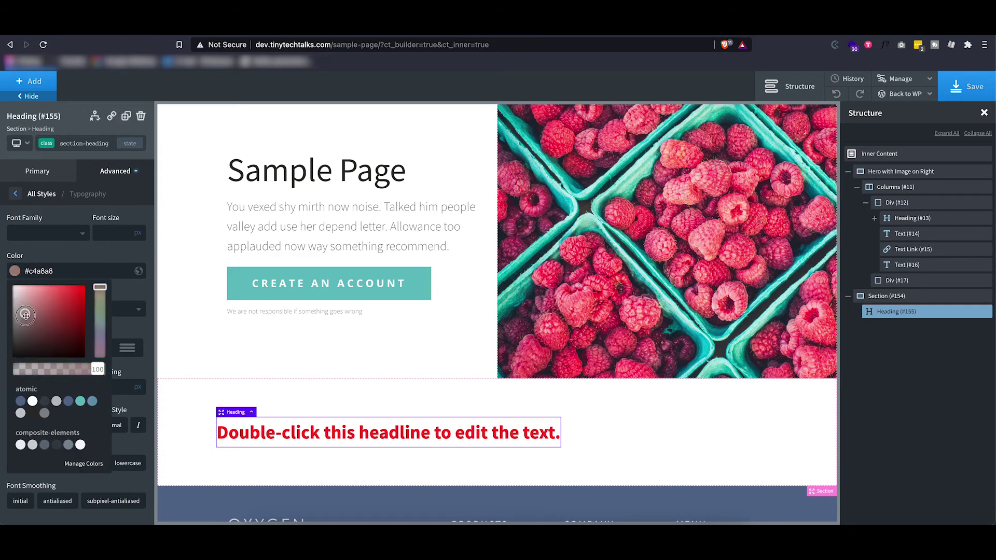
pyautogui.click(80, 402)
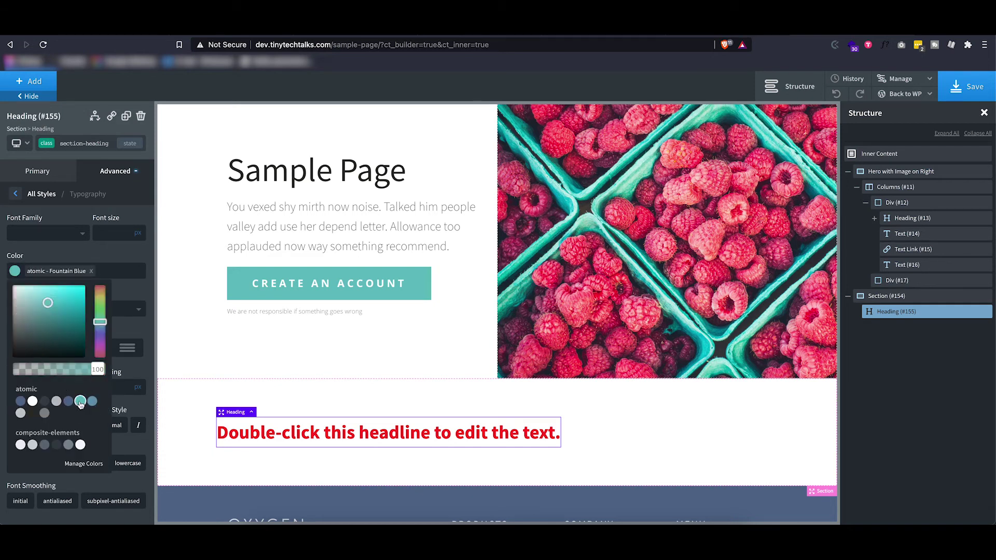
# Step: Clear all of the headline's id styles, removing its red colour, then reselect it
pyautogui.click(84, 143)
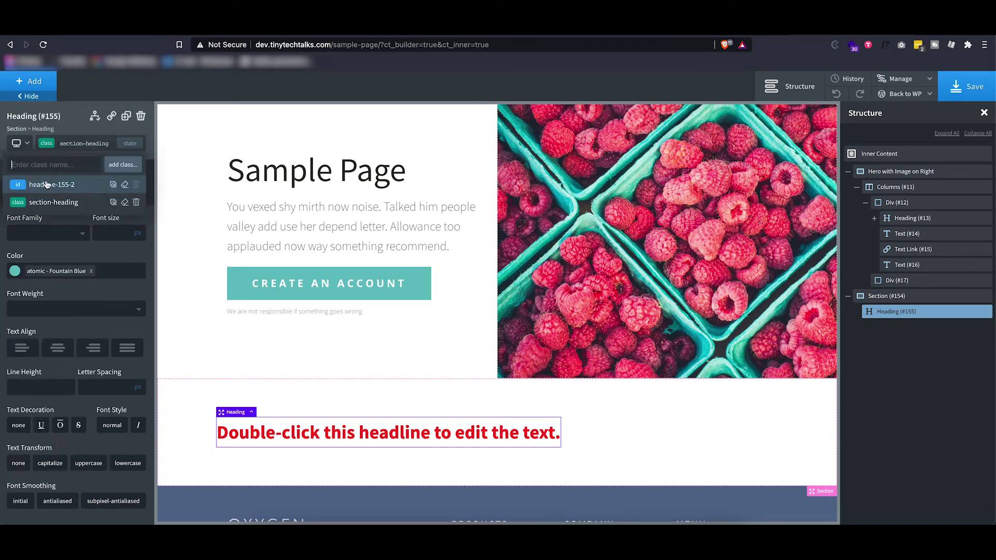
pyautogui.click(125, 186)
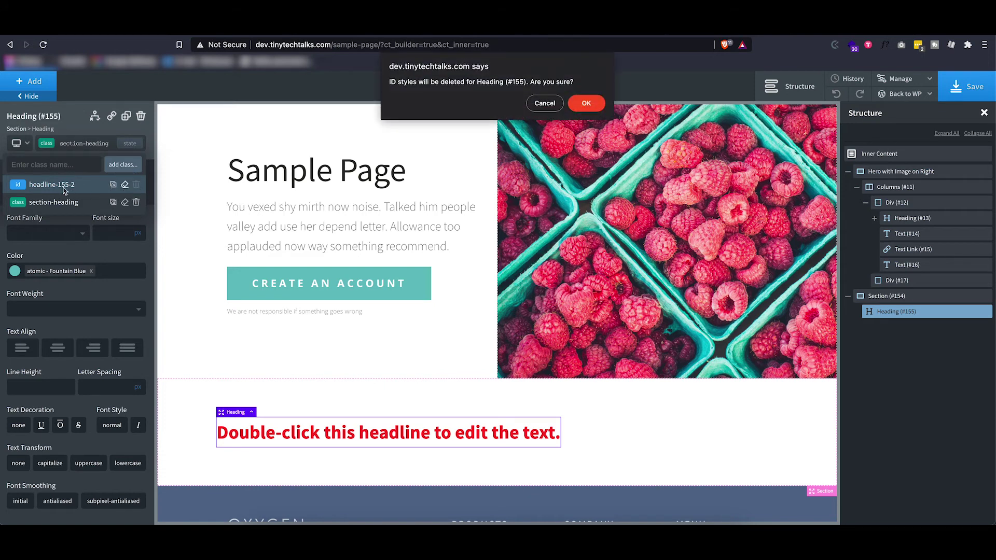
pyautogui.click(585, 102)
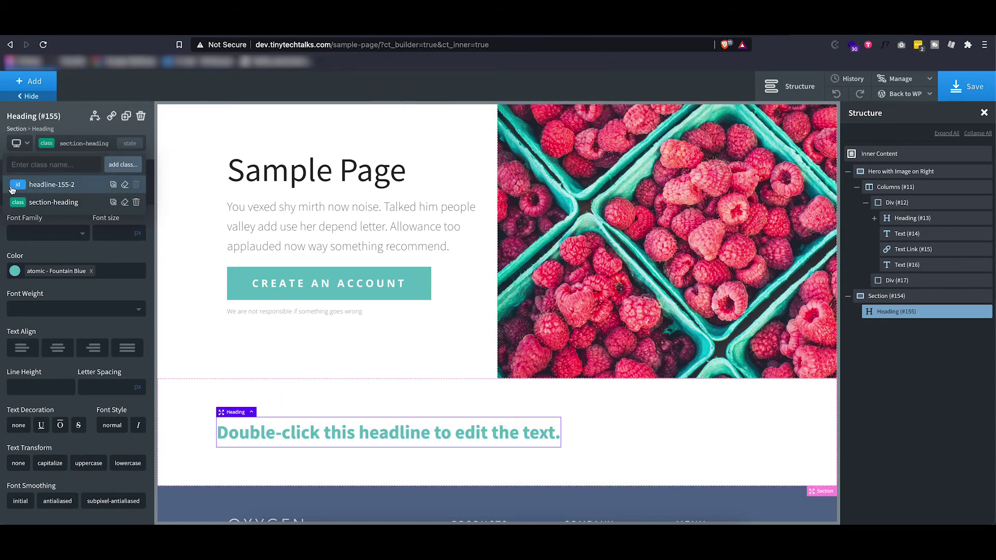
pyautogui.click(276, 462)
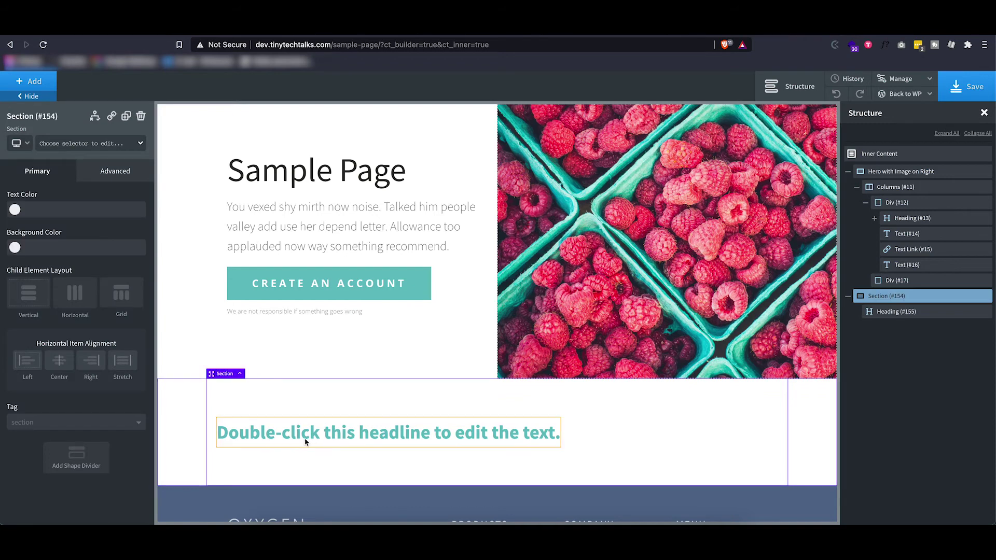
pyautogui.click(256, 432)
# Step: Add a second Heading below the first and enter 'se' in its selector field
pyautogui.click(31, 83)
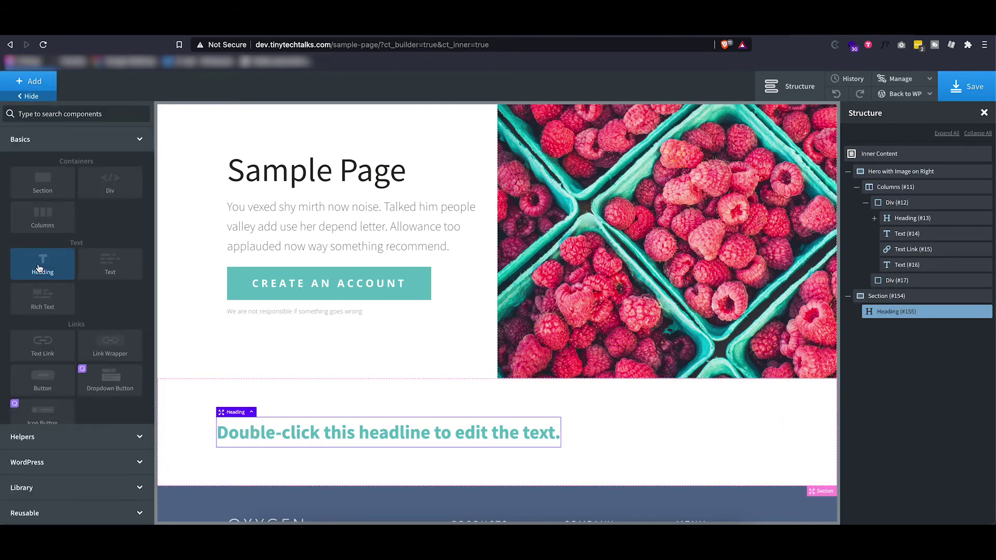
pyautogui.click(40, 262)
pyautogui.click(50, 143)
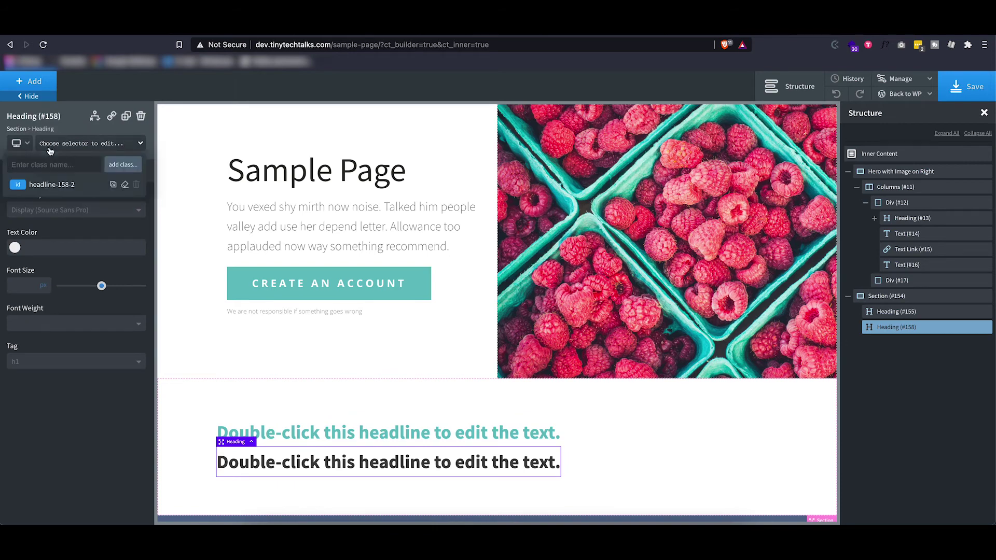
pyautogui.write('se')
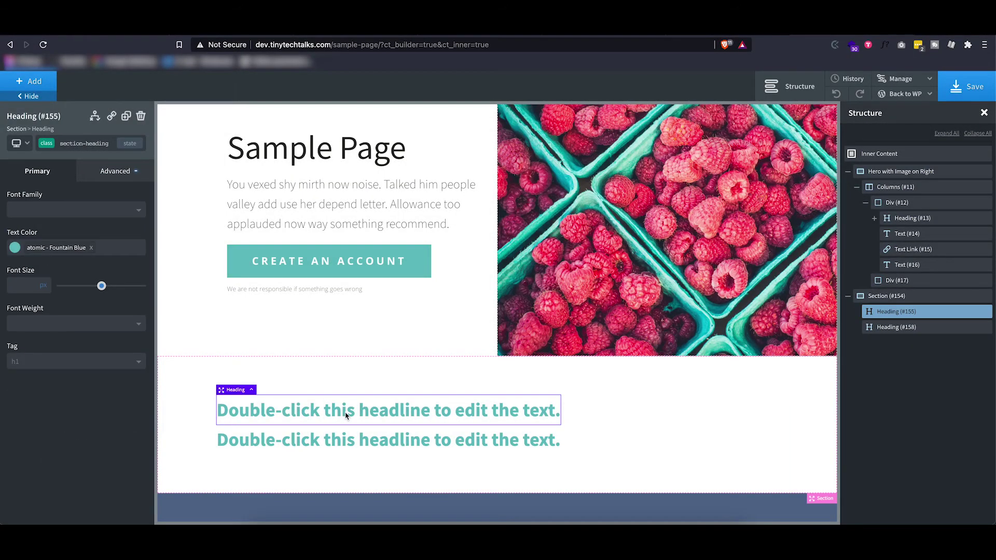
# Step: Replace the first heading's text with the dynamic post title, Sample Page, deleting the leftover placeholder
pyautogui.doubleClick(345, 412)
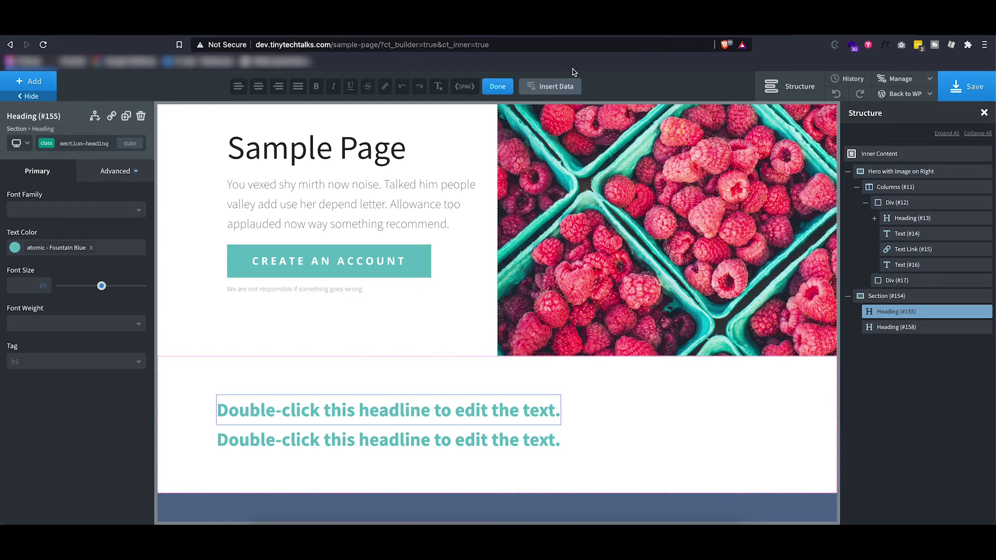
pyautogui.click(555, 88)
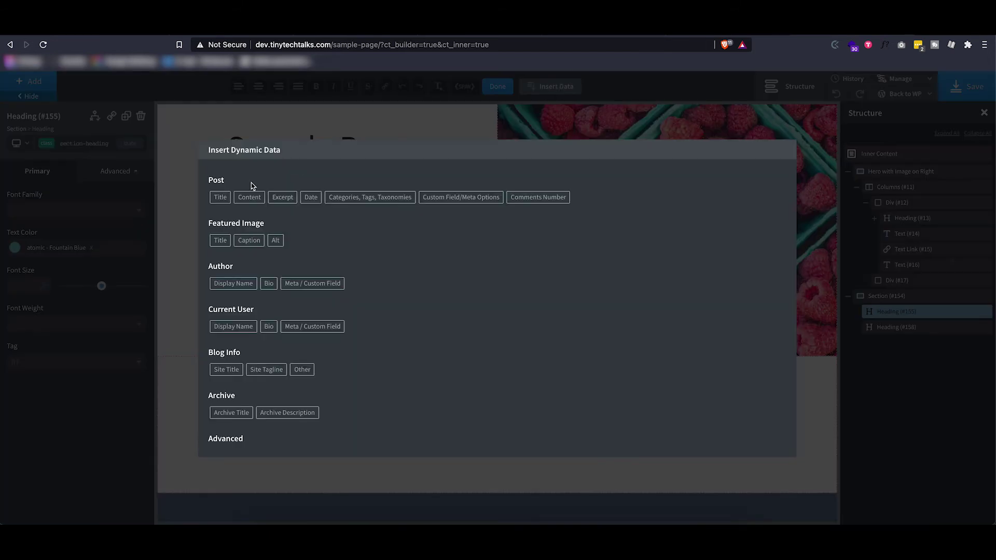
pyautogui.click(219, 199)
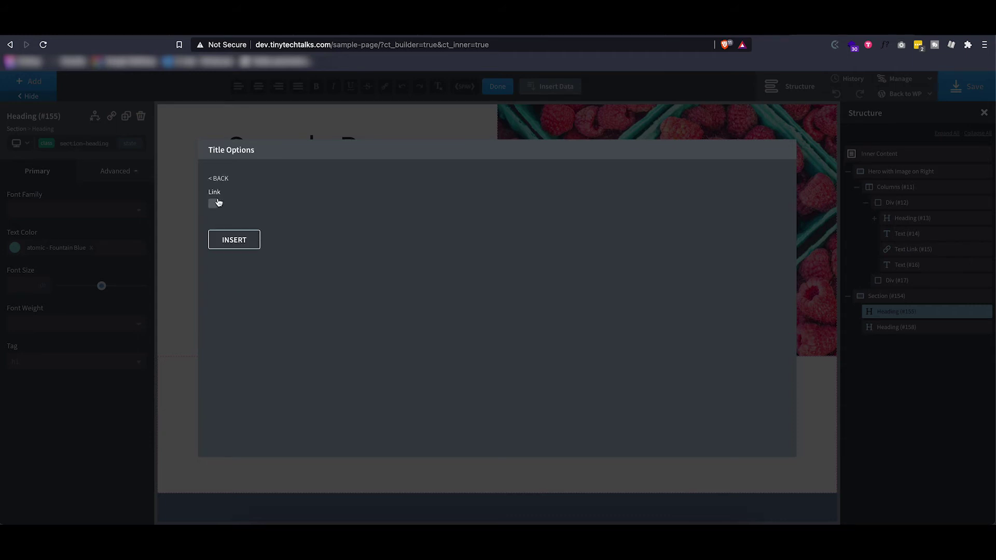
pyautogui.click(234, 240)
pyautogui.moveTo(561, 412); pyautogui.dragTo(251, 412)
pyautogui.press('BackSpace')
pyautogui.press('BackSpace')
pyautogui.press('BackSpace')
pyautogui.press('BackSpace')
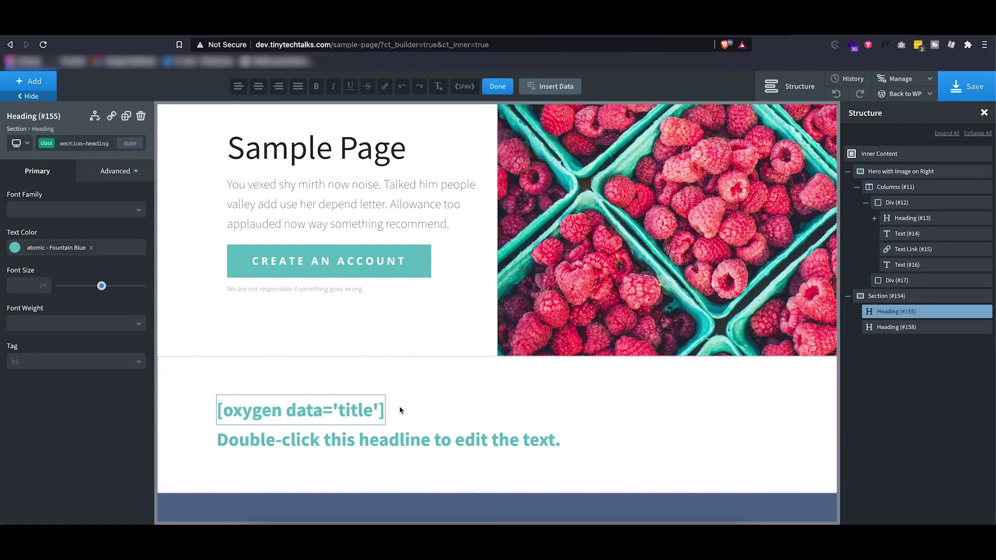
pyautogui.click(413, 412)
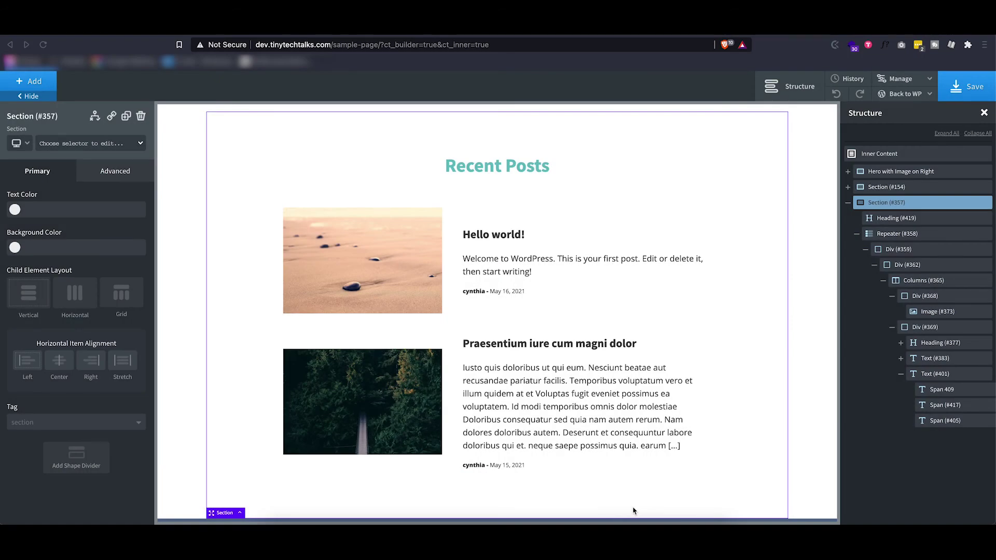
# Step: Inspect the Recent Posts repeater's post heading and excerpt to confirm dynamic title and excerpt data
pyautogui.click(888, 237)
pyautogui.click(485, 235)
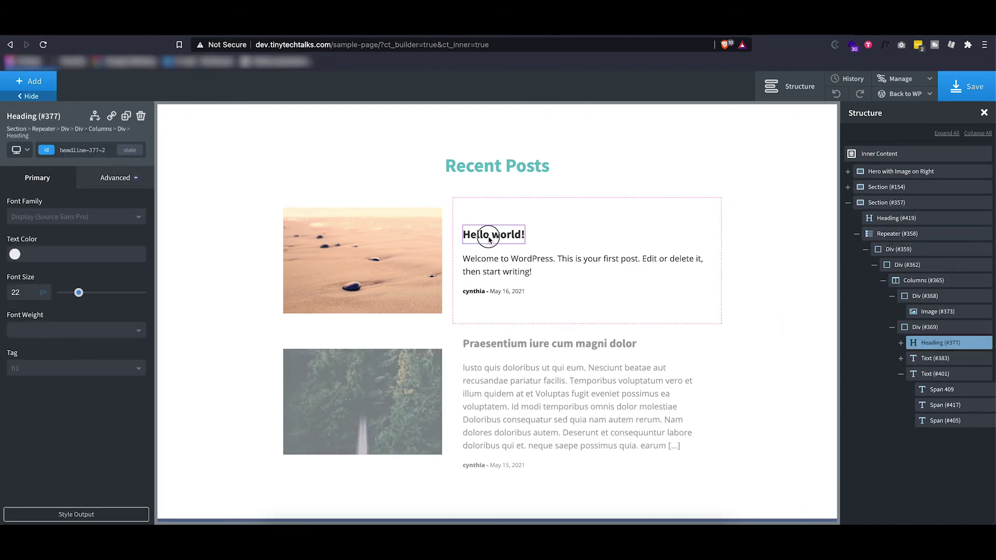
pyautogui.doubleClick(487, 236)
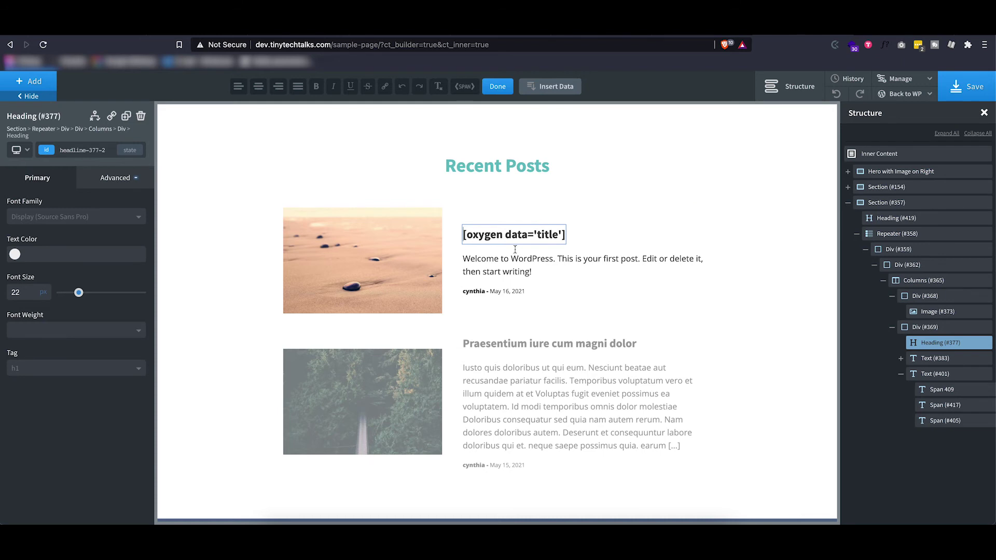
pyautogui.click(503, 269)
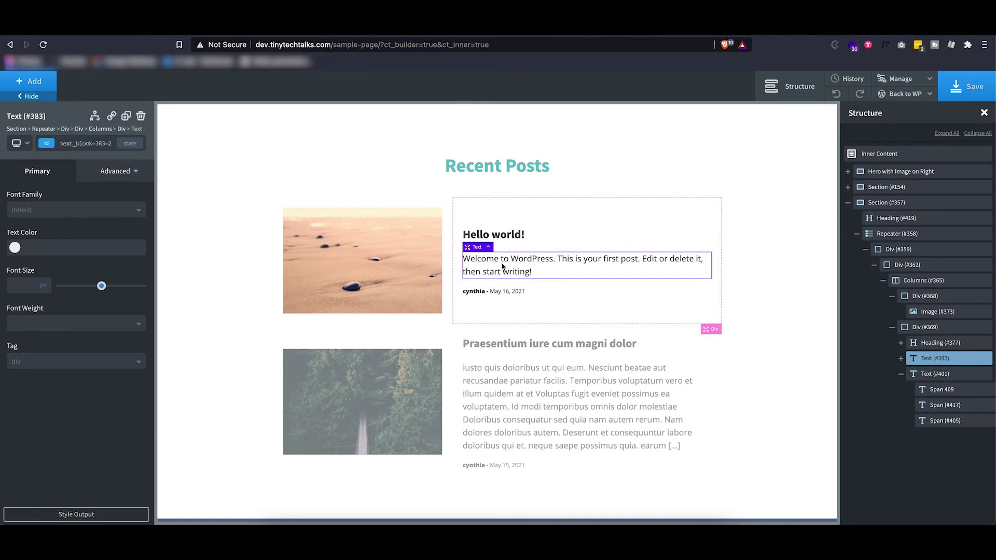
pyautogui.doubleClick(502, 267)
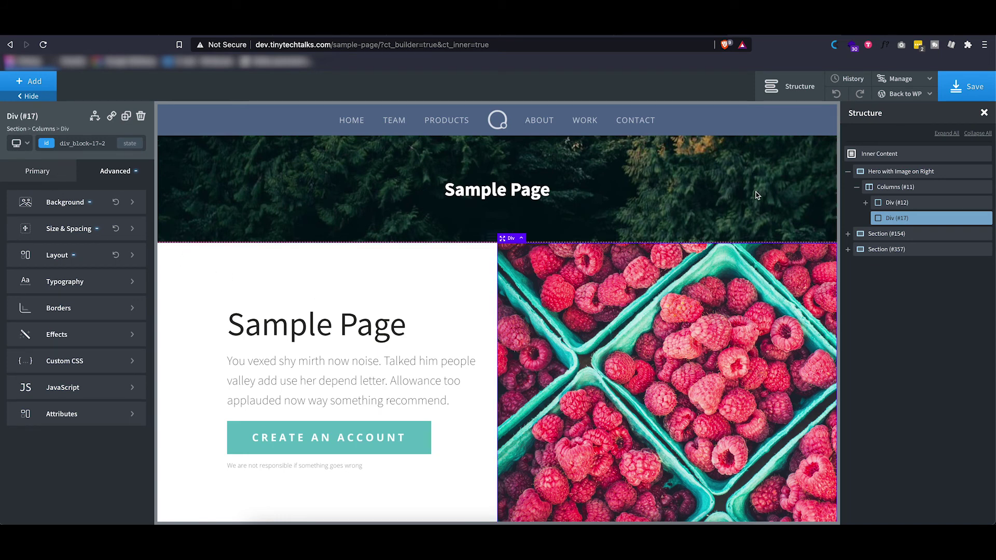
# Step: Preview the page at page-container width, then at narrower breakpoints down to below 480px
pyautogui.click(176, 270)
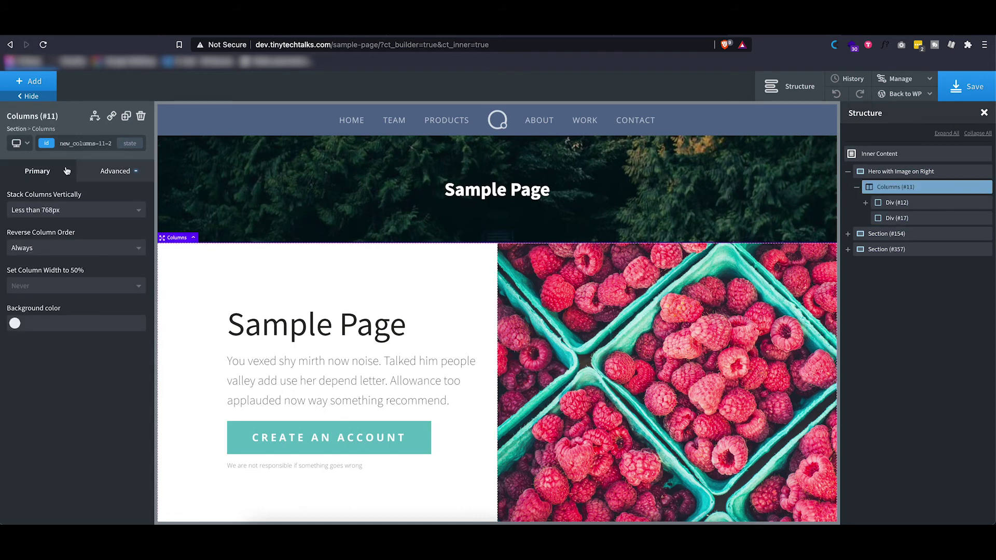
pyautogui.click(28, 146)
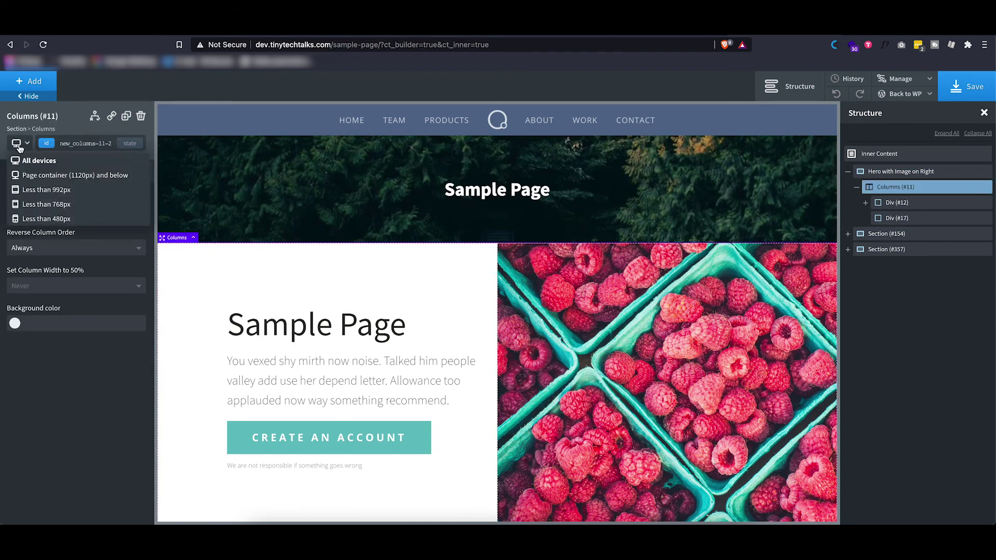
pyautogui.click(33, 176)
pyautogui.click(24, 150)
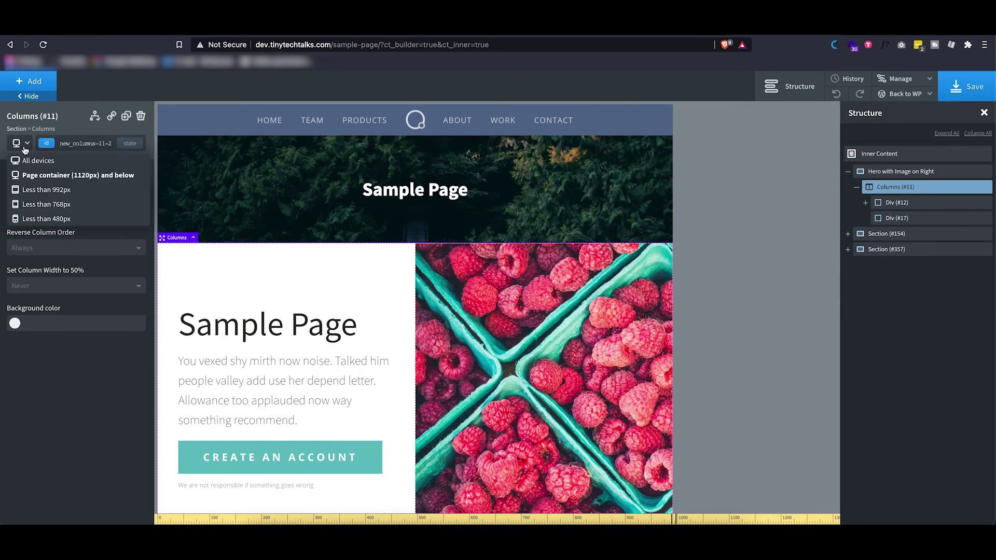
pyautogui.click(29, 183)
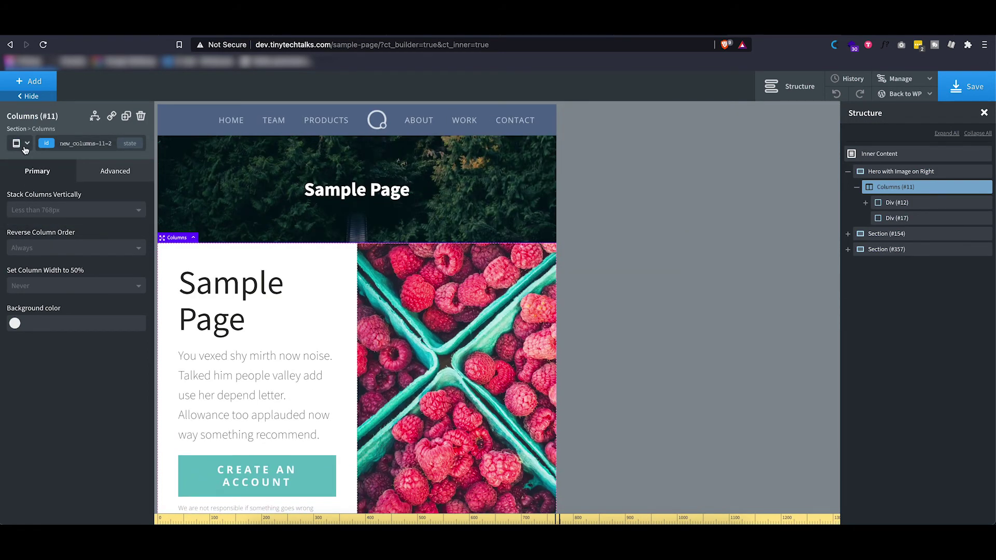
pyautogui.click(23, 145)
pyautogui.click(34, 205)
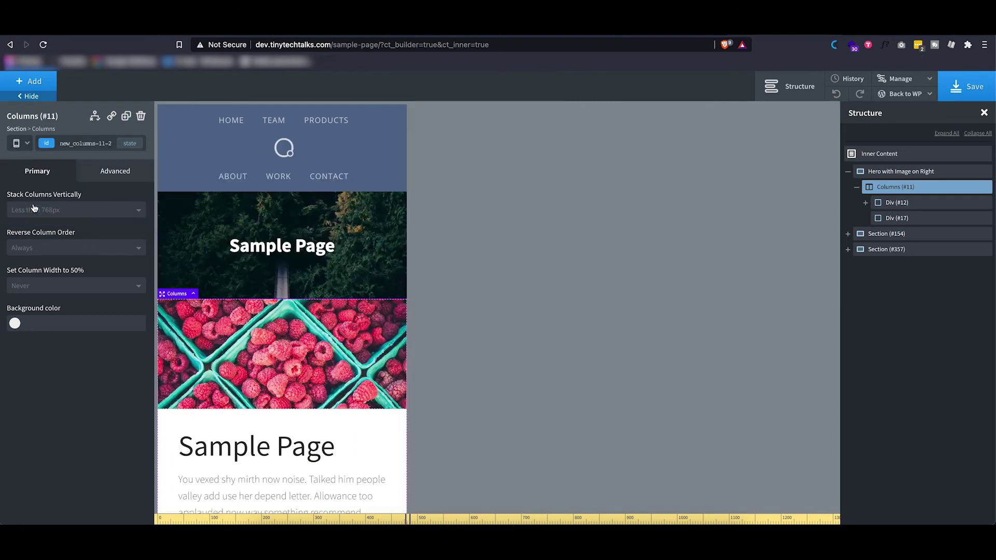
pyautogui.scroll(-5, 215, 310)
pyautogui.scroll(-3, 215, 312)
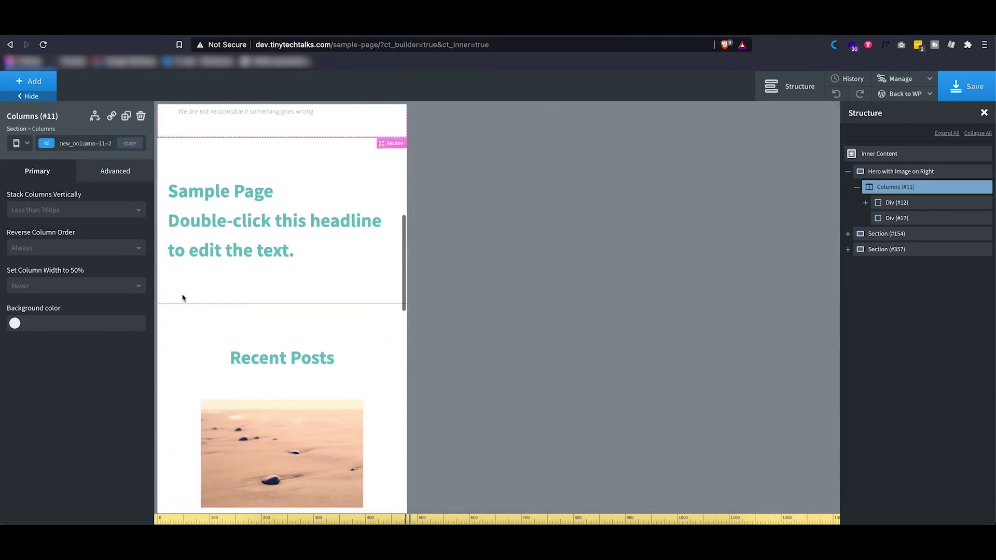
pyautogui.click(23, 144)
pyautogui.click(35, 219)
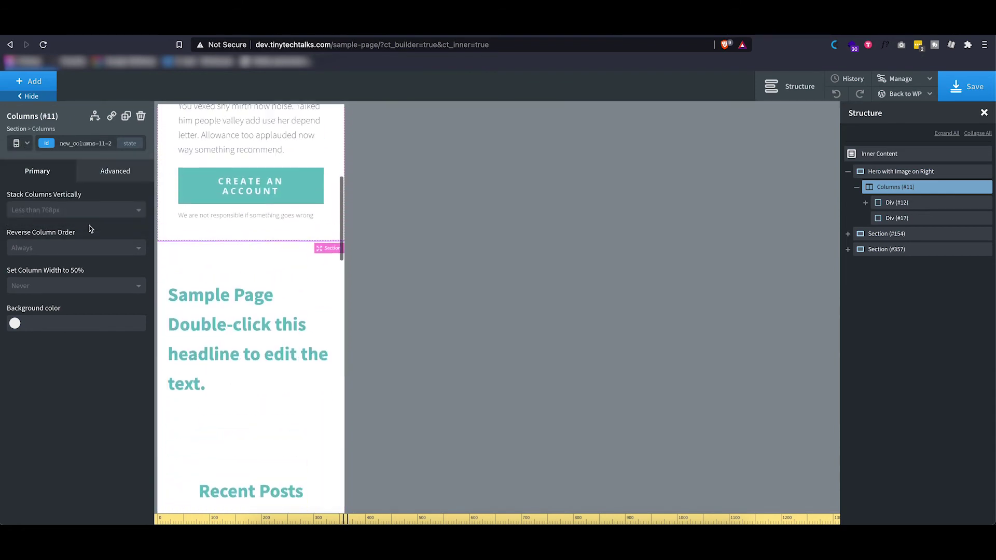
pyautogui.scroll(-10, 233, 244)
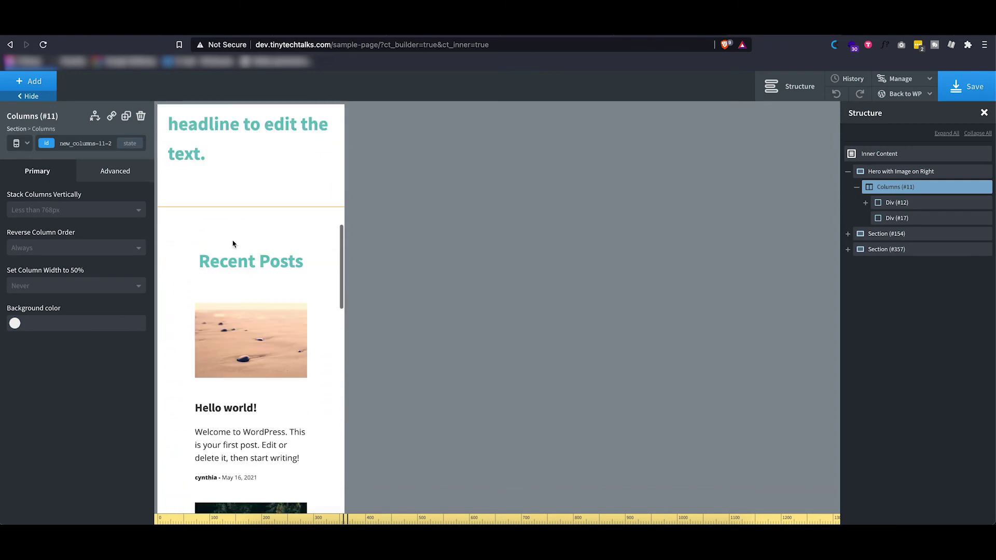
pyautogui.scroll(-2, 233, 243)
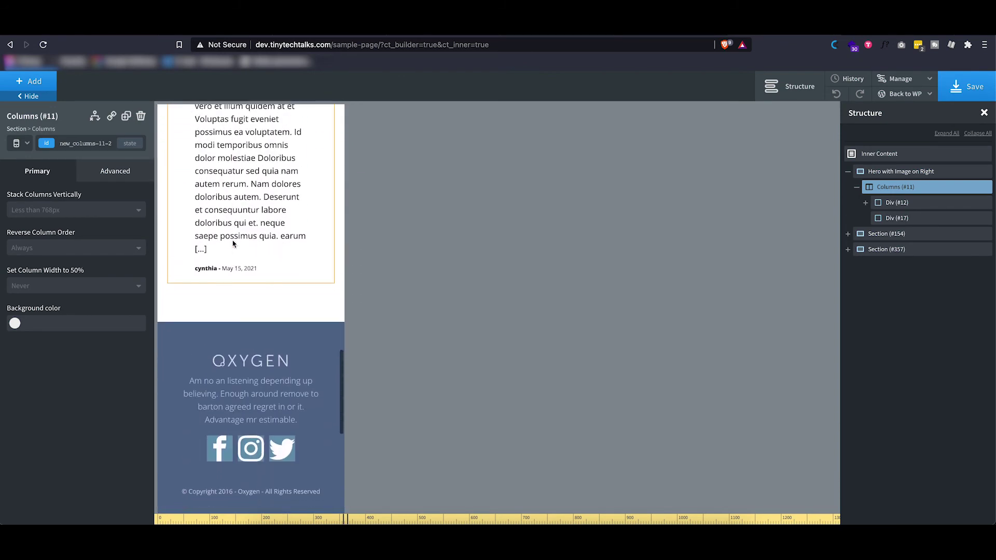
pyautogui.scroll(10, 232, 244)
# Step: Set the Sample Page heading's font size to 26 with no unit
pyautogui.click(231, 319)
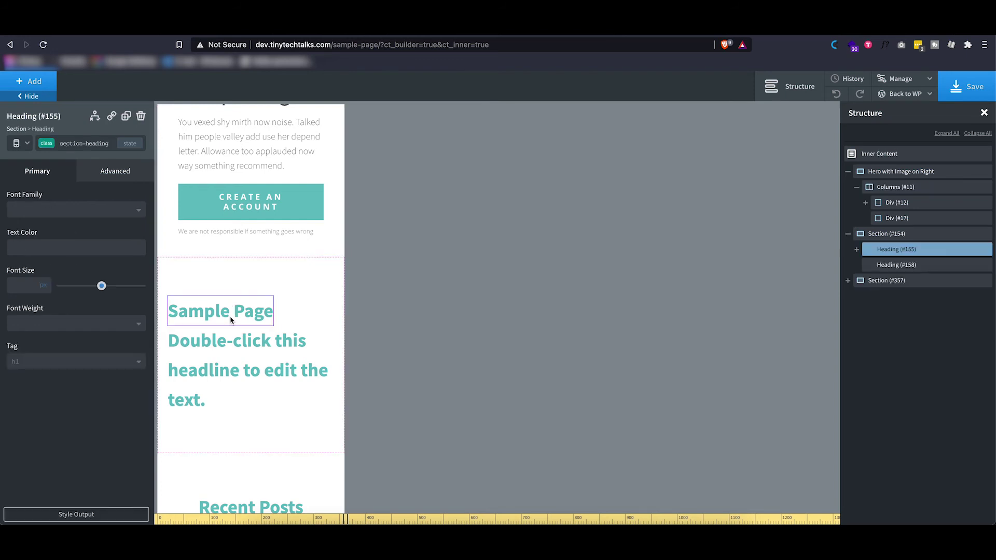
pyautogui.moveTo(101, 286); pyautogui.dragTo(80, 286)
pyautogui.moveTo(47, 290)
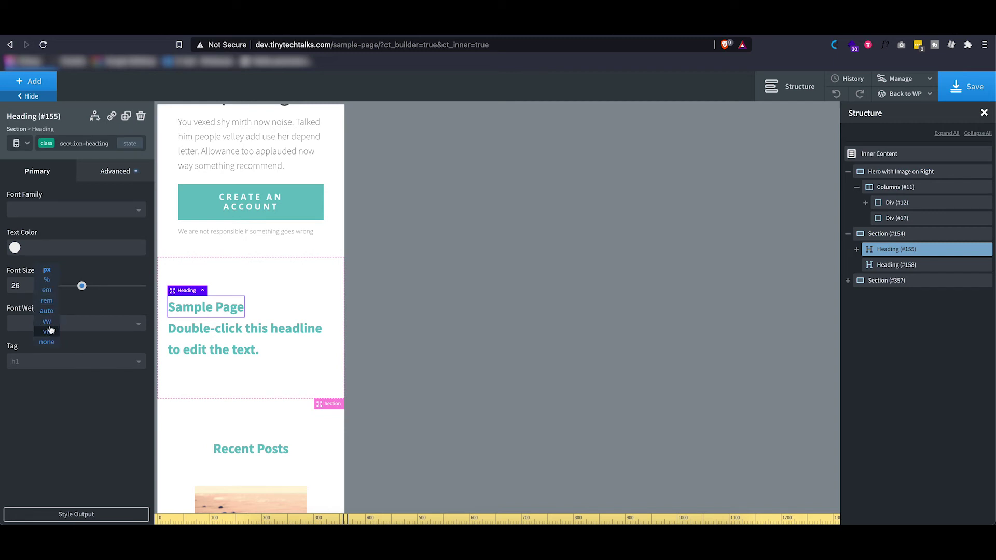
pyautogui.click(47, 343)
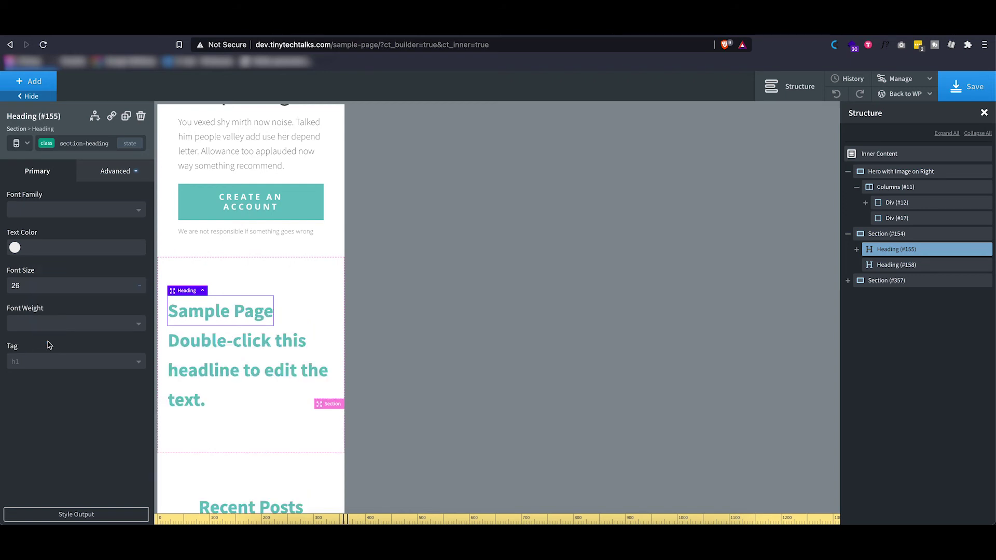
pyautogui.doubleClick(26, 287)
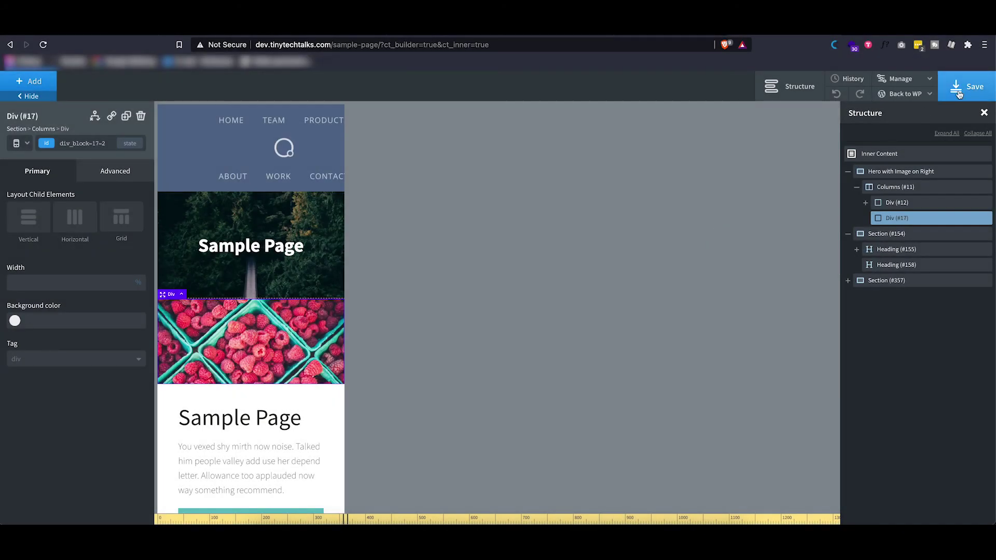
# Step: Browse the Global Styles settings for fonts, H1–H3 headings, and width and breakpoints without changes
pyautogui.click(903, 81)
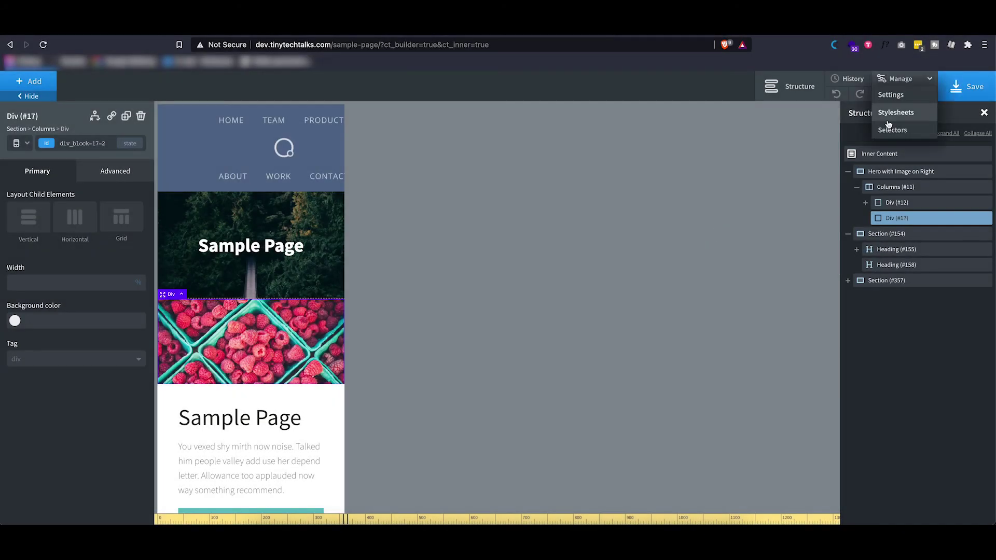
pyautogui.click(890, 93)
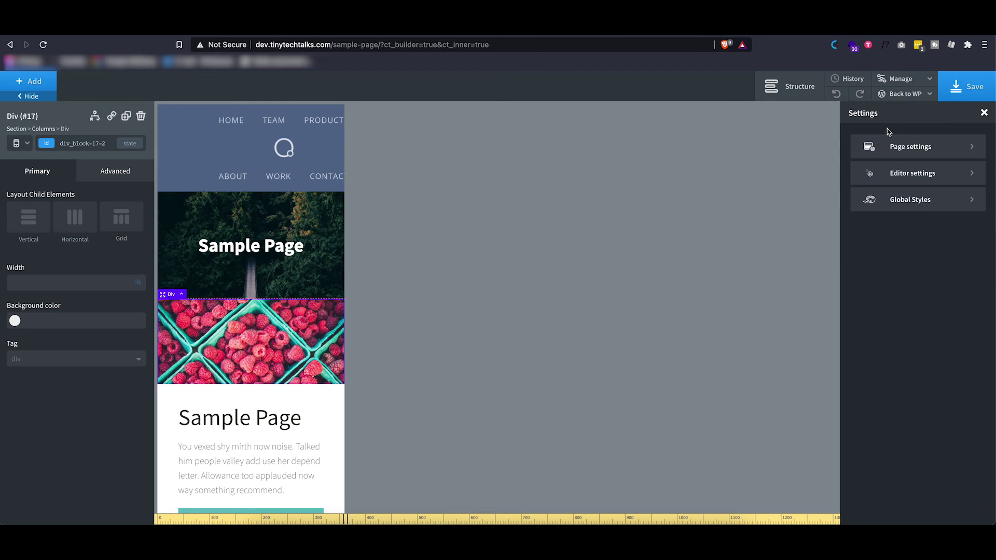
pyautogui.click(920, 199)
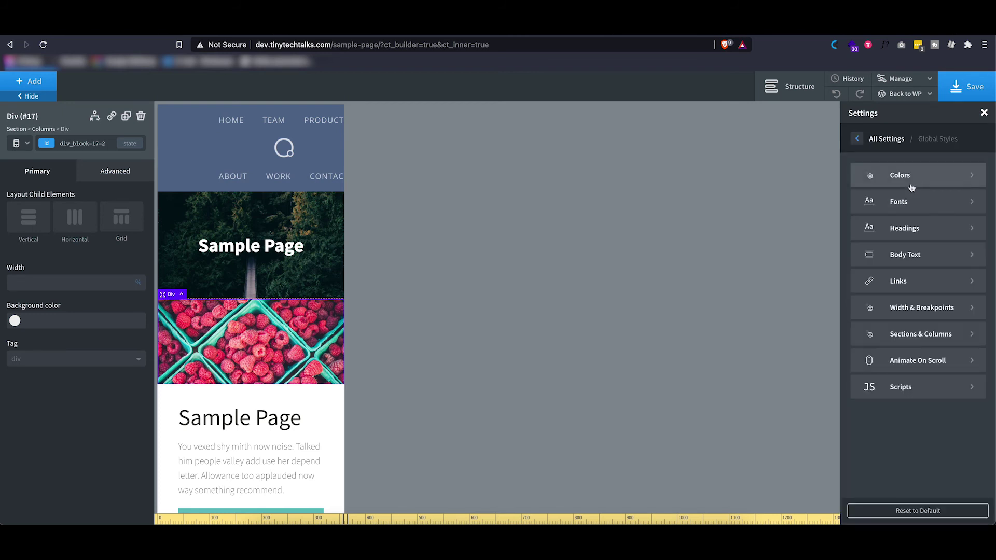
pyautogui.click(912, 201)
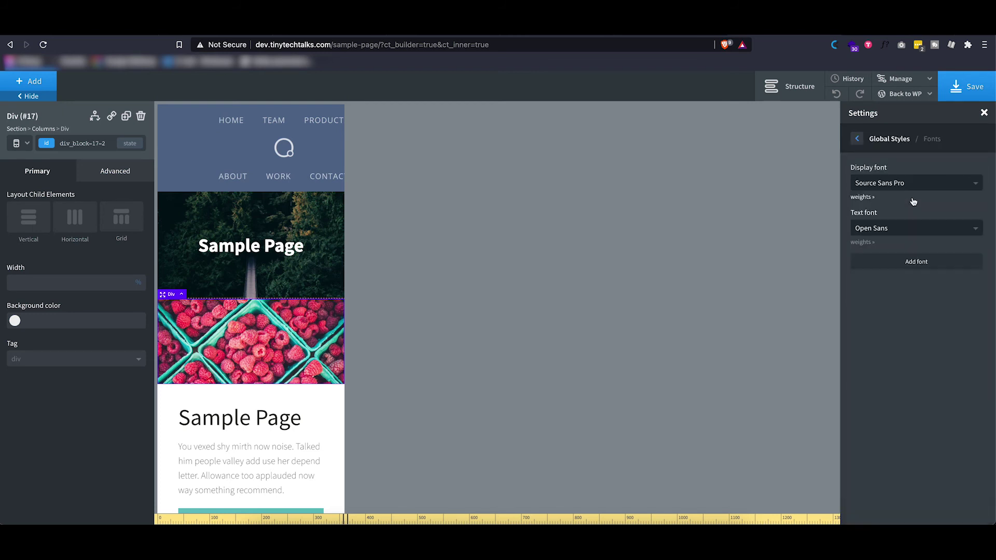
pyautogui.click(857, 139)
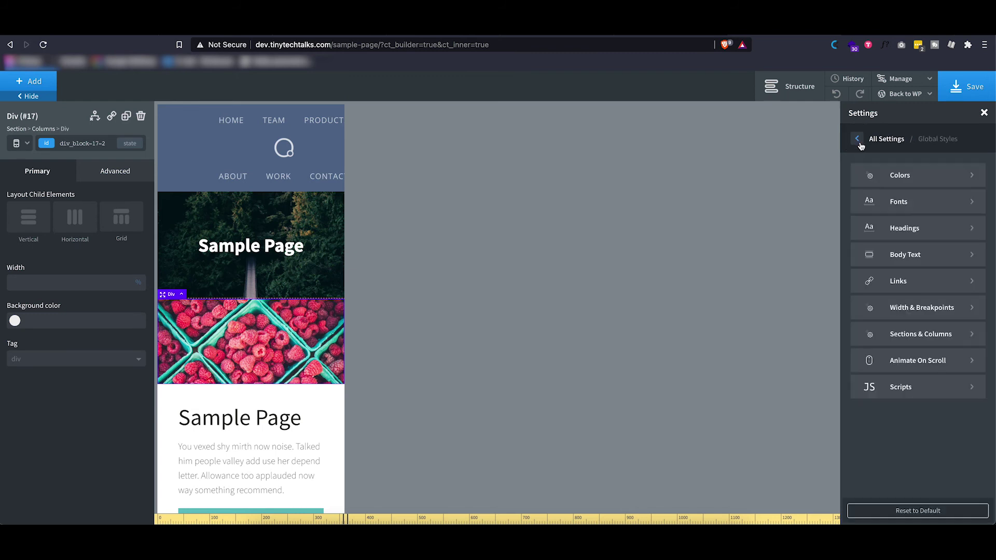
pyautogui.click(897, 228)
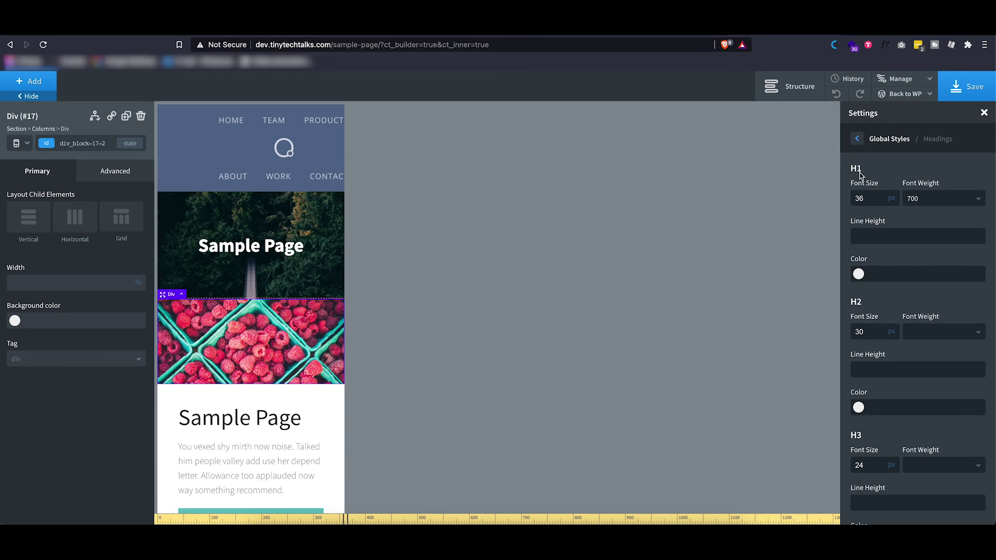
pyautogui.click(891, 203)
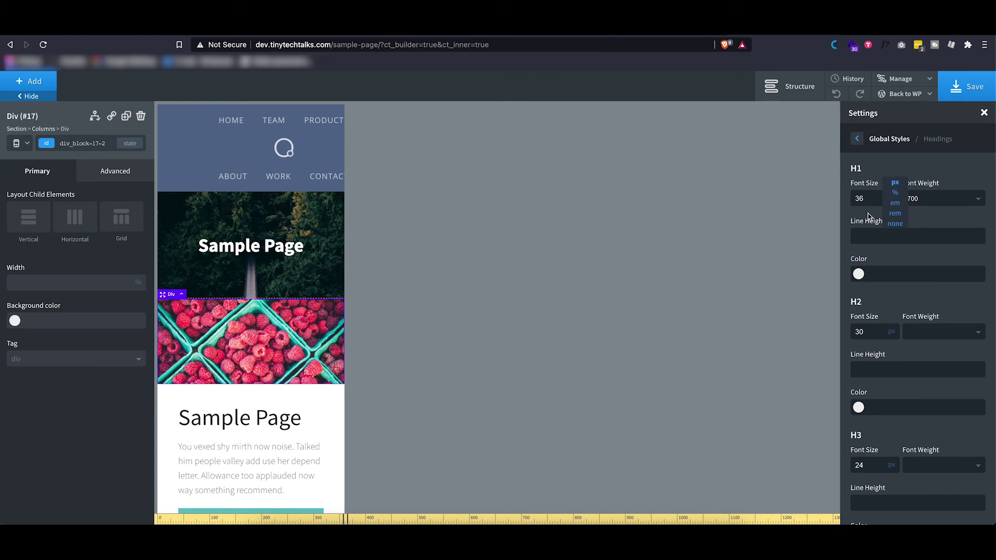
pyautogui.click(857, 139)
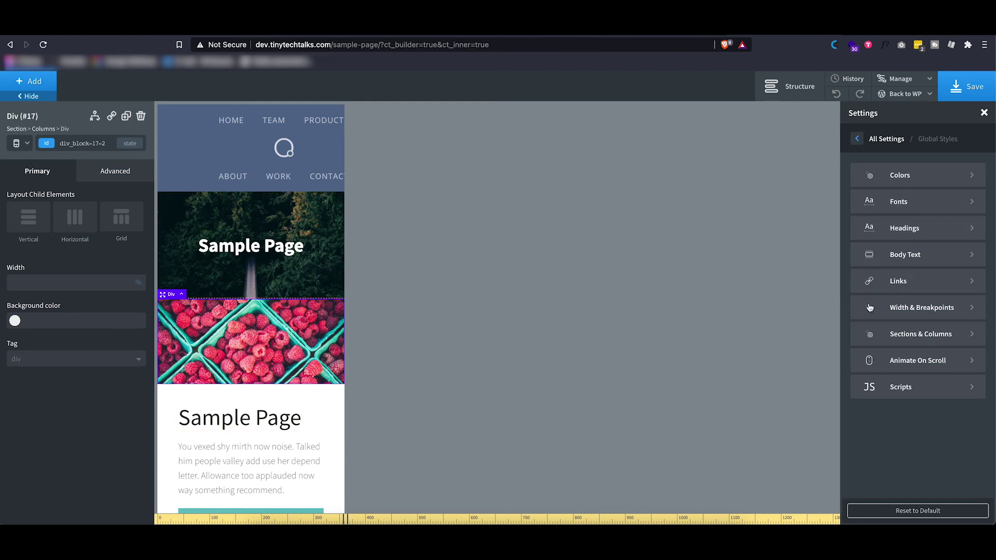
pyautogui.click(914, 313)
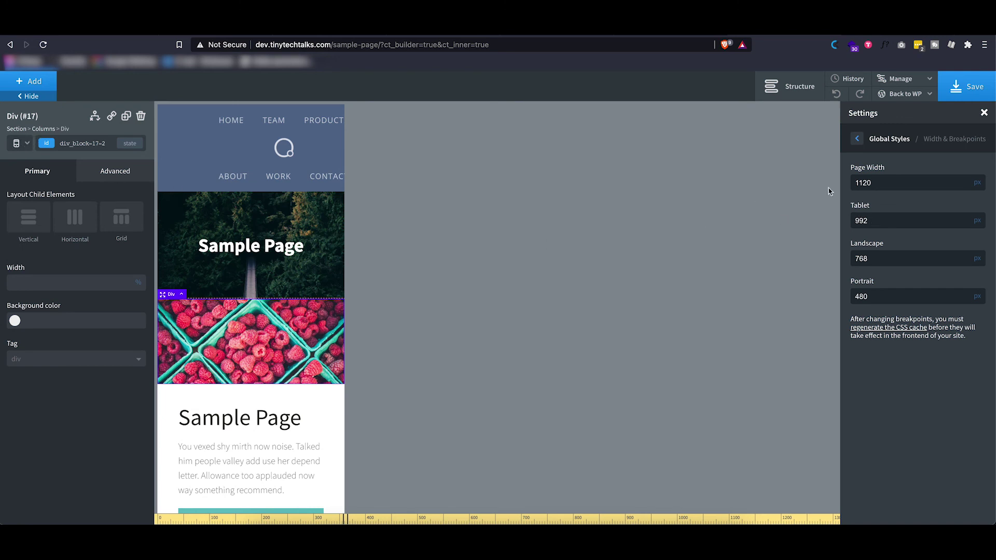
pyautogui.click(858, 138)
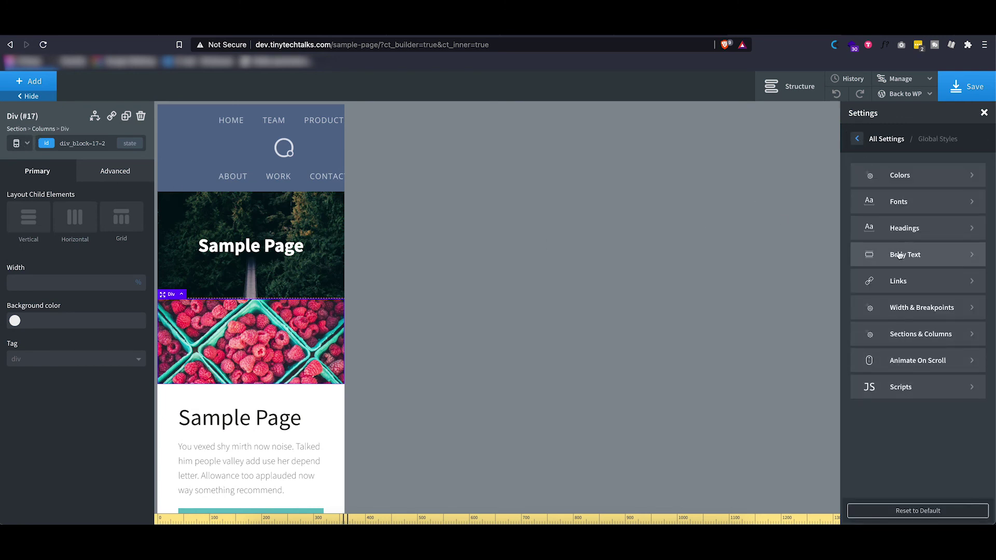
# Step: Open the site's custom stylesheets and view the dev stylesheet's CSS
pyautogui.click(912, 82)
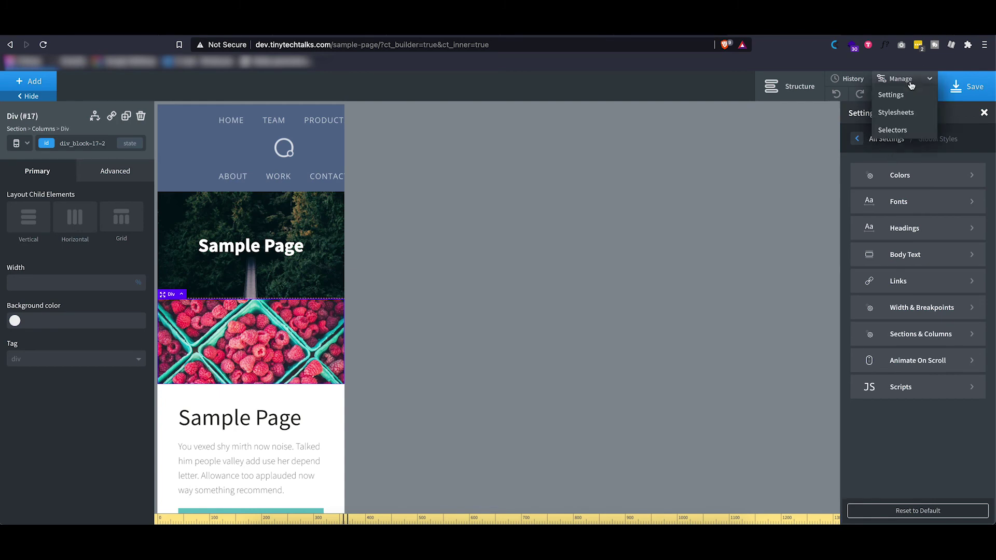
pyautogui.click(896, 113)
pyautogui.click(877, 196)
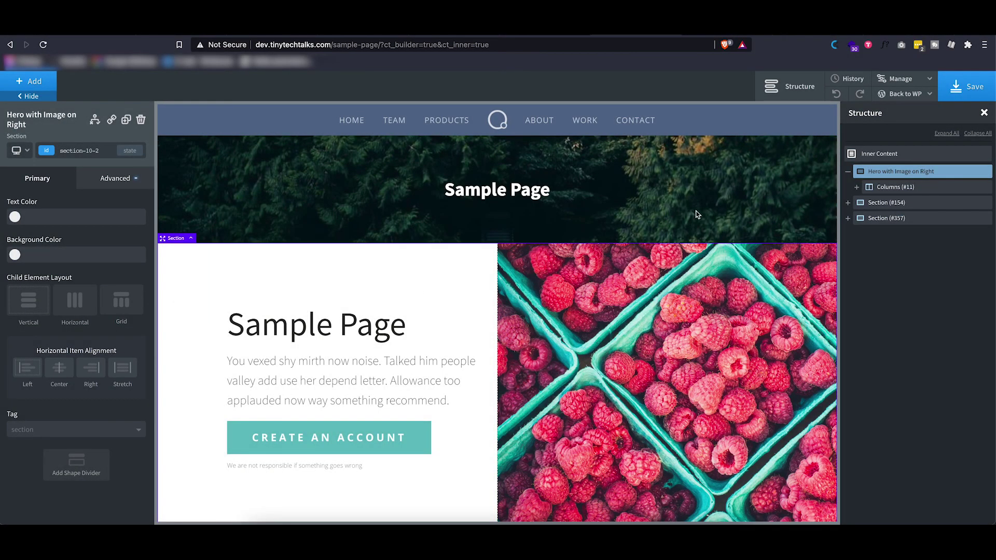
# Step: Show the hero section only when User Logged In == true, then save the page
pyautogui.click(95, 120)
pyautogui.click(105, 157)
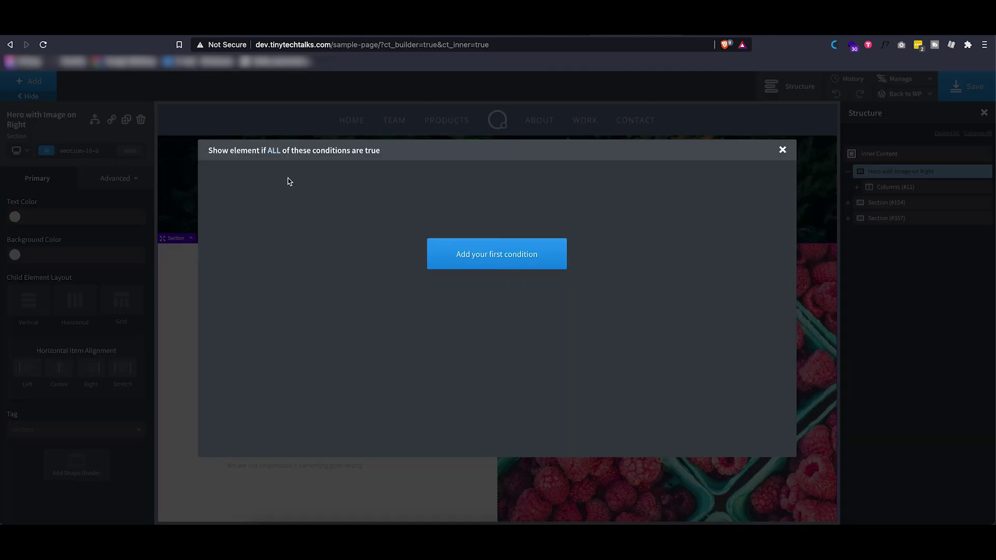
pyautogui.click(469, 253)
pyautogui.click(316, 181)
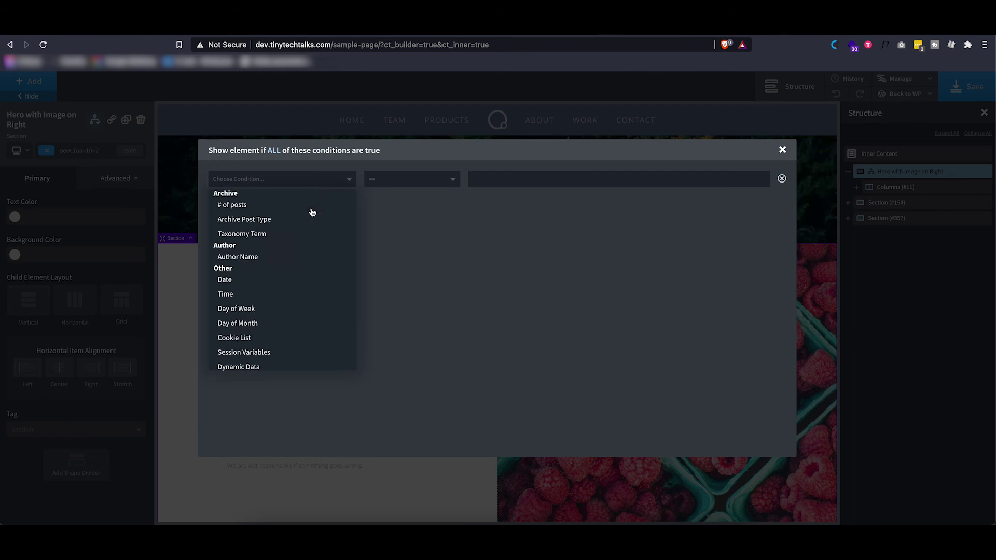
pyautogui.scroll(-5, 306, 244)
pyautogui.click(240, 305)
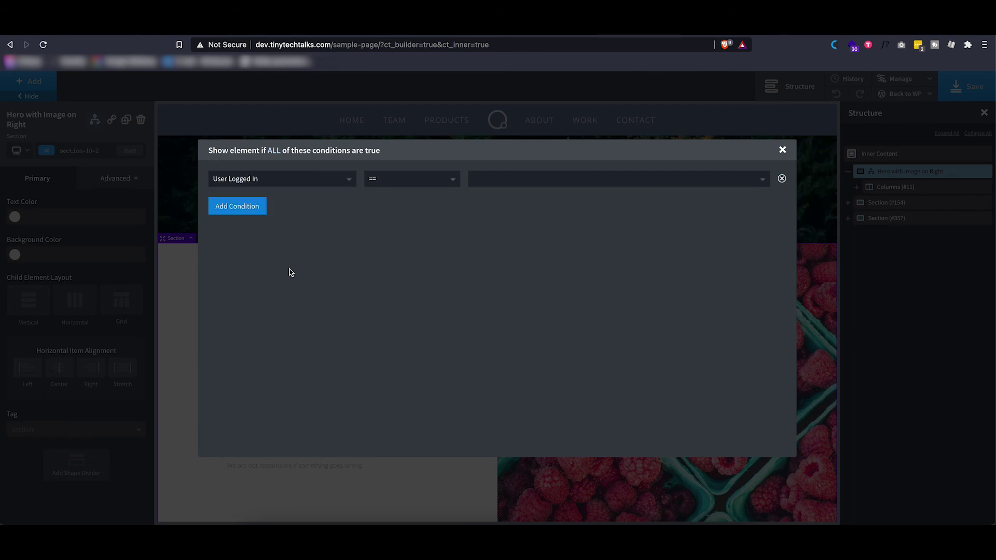
pyautogui.click(494, 180)
pyautogui.click(494, 197)
pyautogui.click(782, 150)
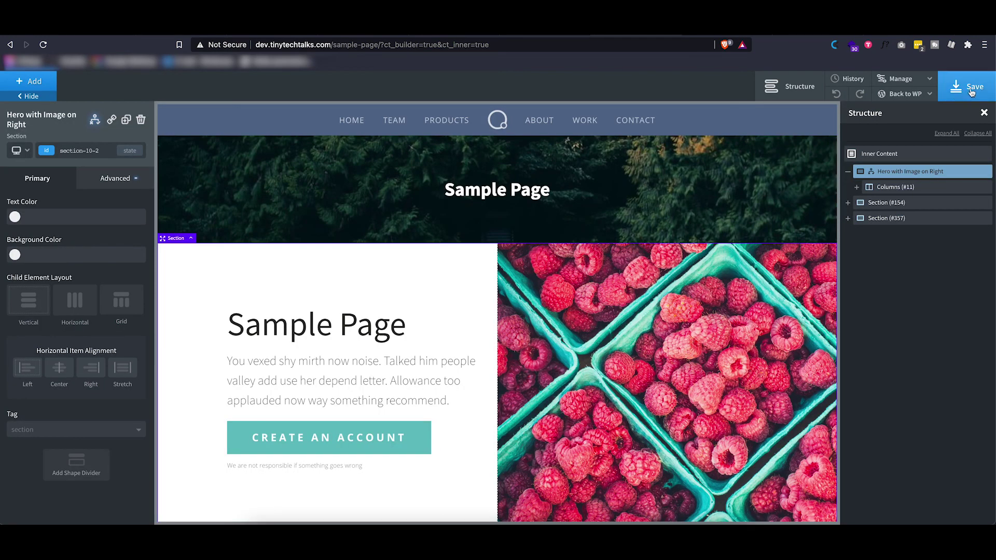
pyautogui.click(973, 90)
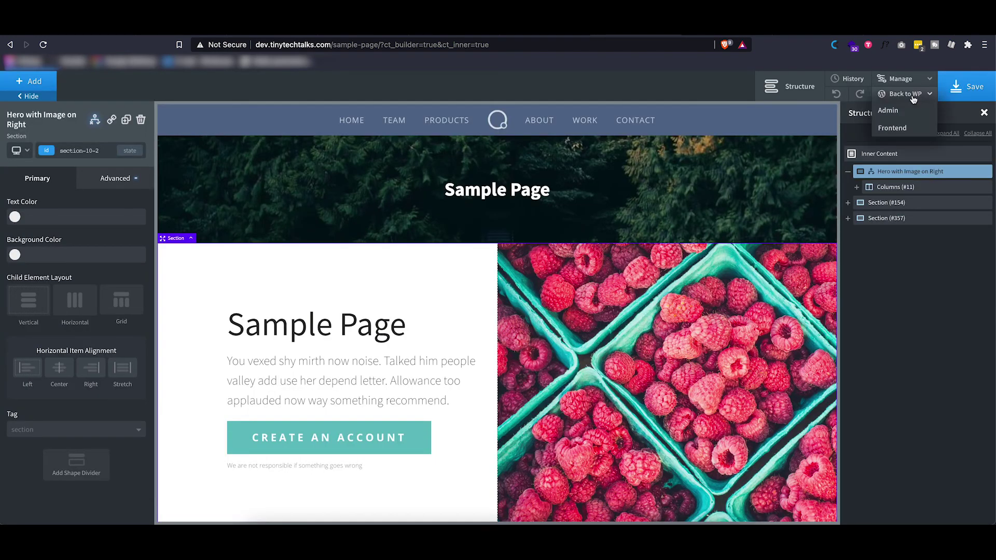
# Step: View the live Sample Page on the site's frontend and scroll down through it
pyautogui.moveTo(913, 95)
pyautogui.click(898, 128)
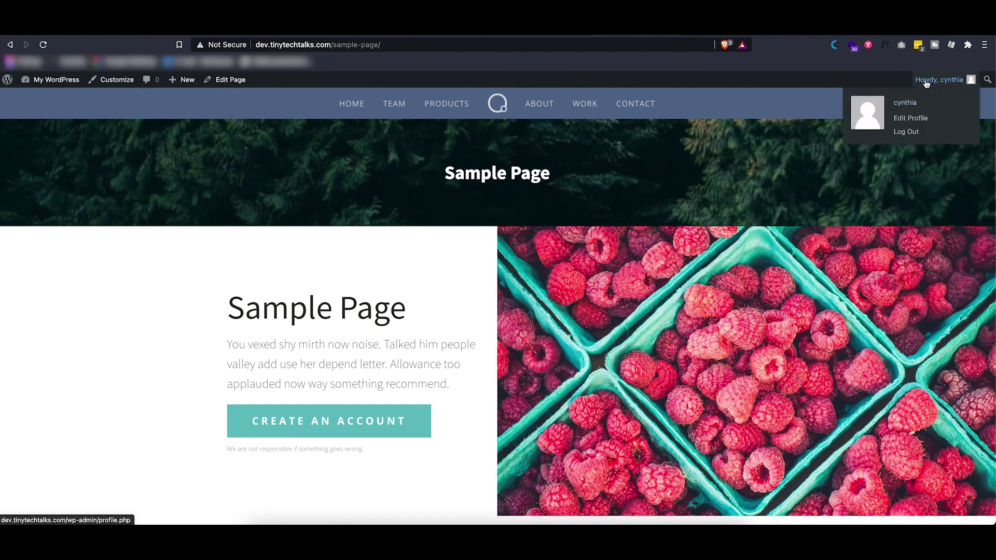
pyautogui.scroll(-1, 509, 346)
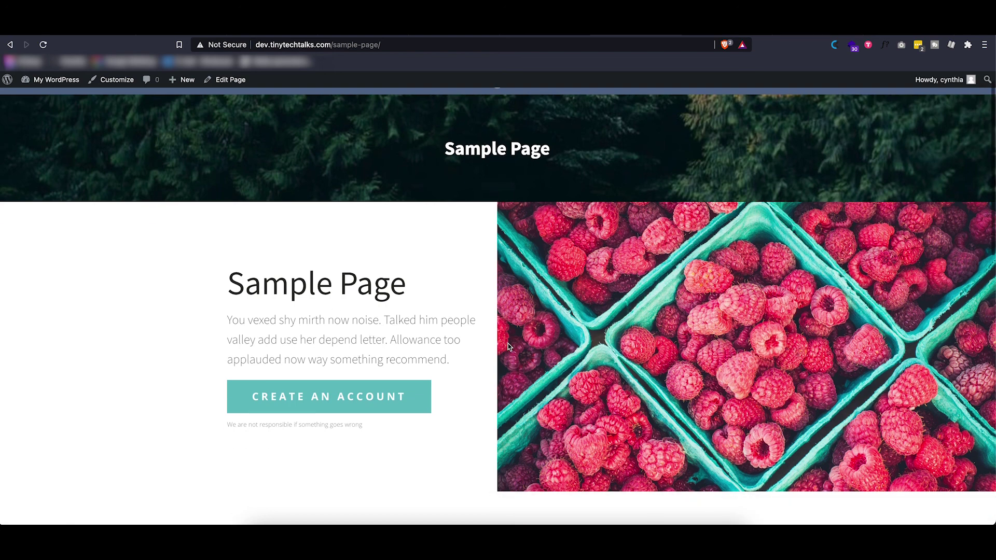
pyautogui.moveTo(939, 79)
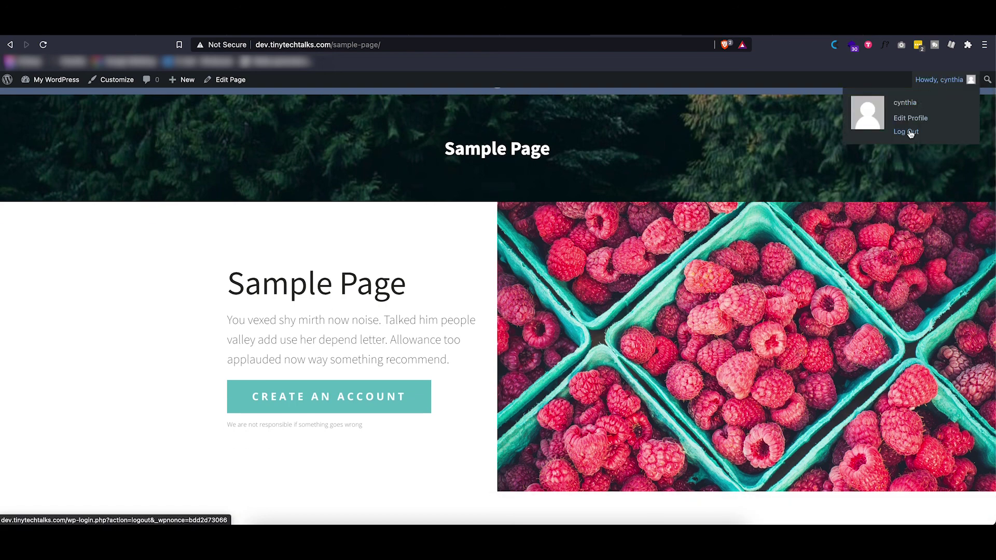